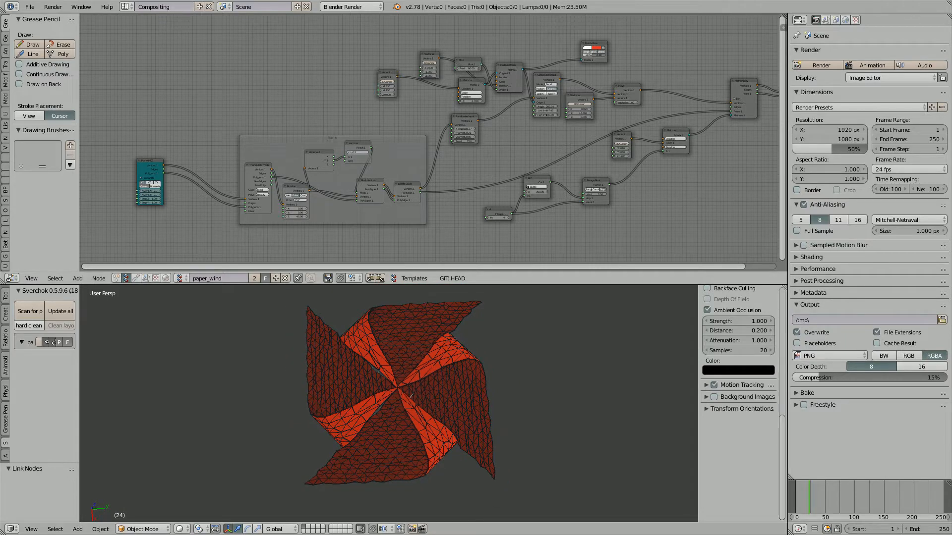
Switch to the browser with the "making windmill paper" image search and close the YouTube uploads tab.
{"action": "key", "text": "alt+Tab"}
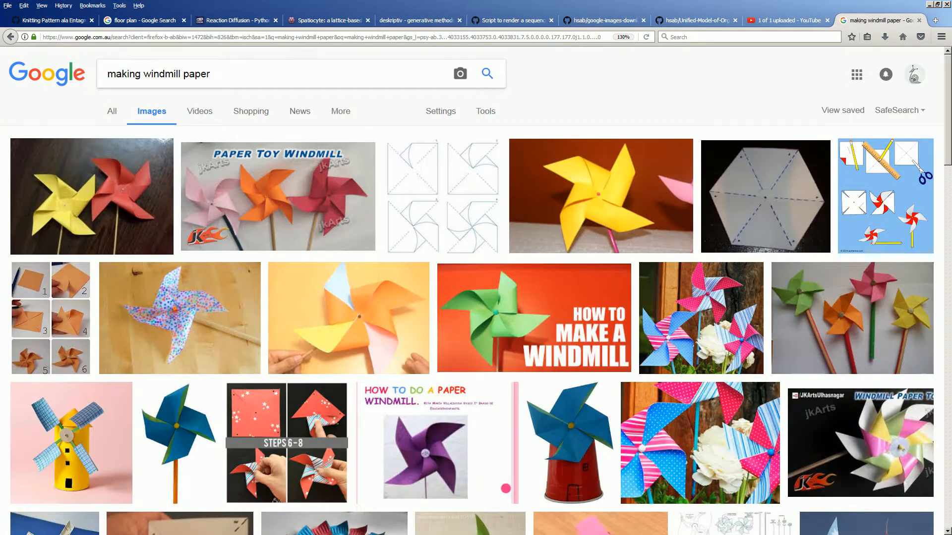
{"action": "left_click", "coordinate": [783, 20]}
{"action": "left_click", "coordinate": [827, 20]}
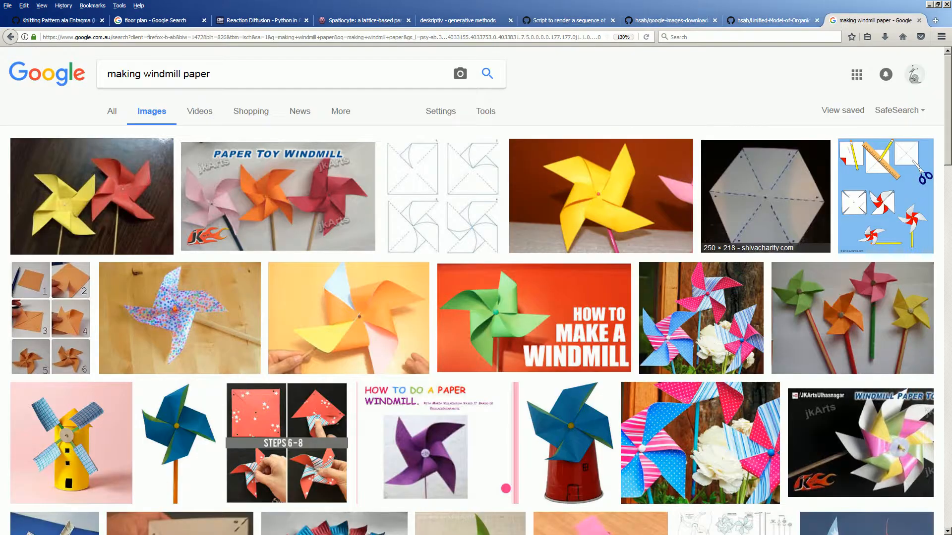
Browse the paper windmill image results for pinwheel shapes and folding templates to use as reference.
{"action": "scroll", "coordinate": [476, 291], "scroll_direction": "down", "scroll_amount": 1}
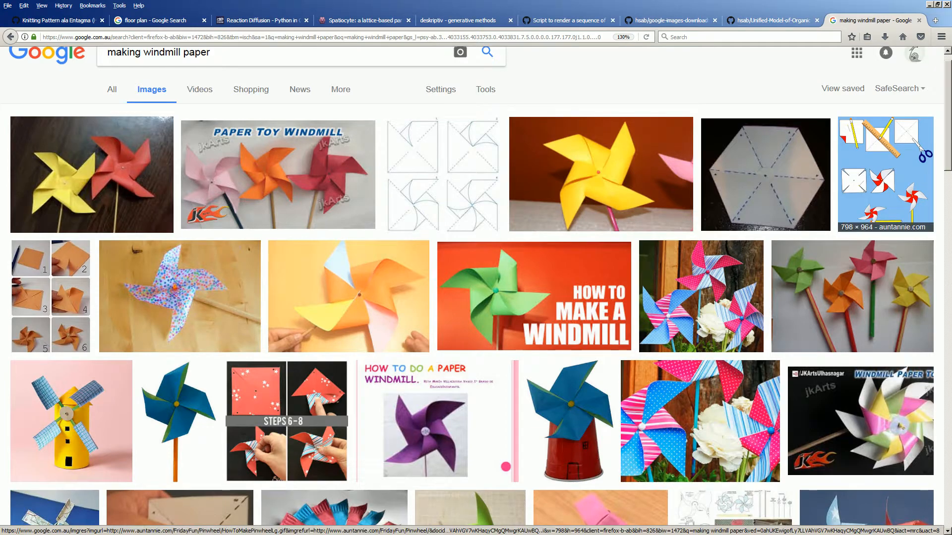
{"action": "scroll", "coordinate": [599, 173], "scroll_direction": "down", "scroll_amount": 1}
{"action": "scroll", "coordinate": [536, 223], "scroll_direction": "up", "scroll_amount": 1}
{"action": "scroll", "coordinate": [476, 237], "scroll_direction": "down", "scroll_amount": 4}
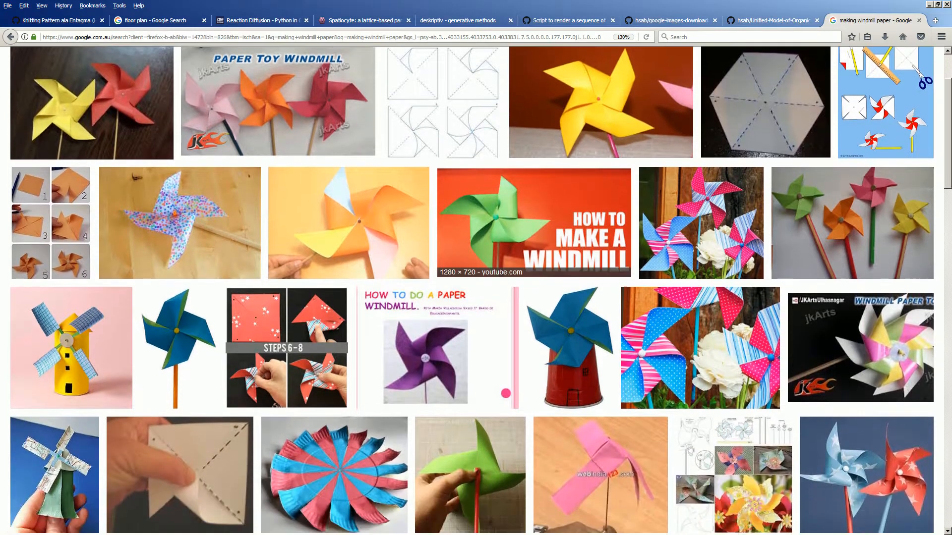
{"action": "scroll", "coordinate": [436, 243], "scroll_direction": "up", "scroll_amount": 3}
{"action": "scroll", "coordinate": [347, 223], "scroll_direction": "up", "scroll_amount": 2}
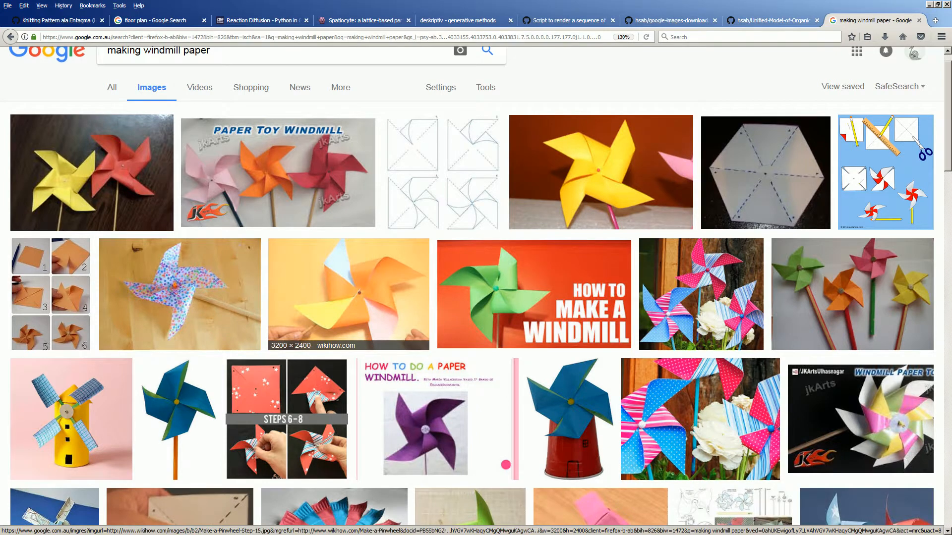
{"action": "scroll", "coordinate": [377, 307], "scroll_direction": "down", "scroll_amount": 4}
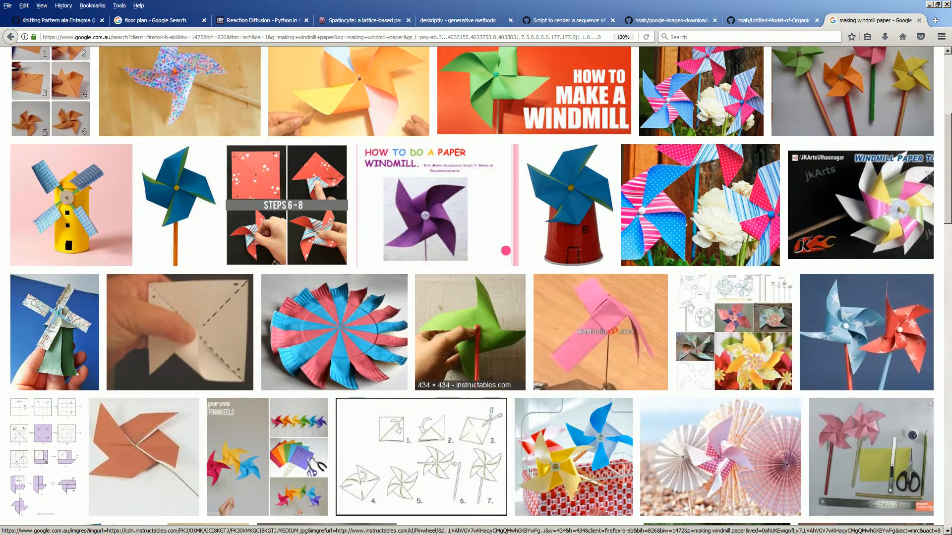
{"action": "scroll", "coordinate": [376, 307], "scroll_direction": "down", "scroll_amount": 3}
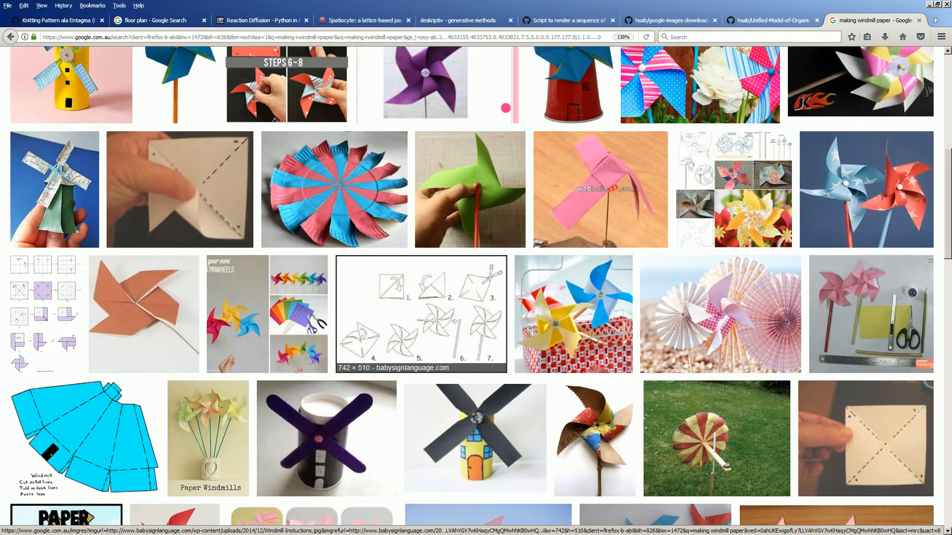
{"action": "scroll", "coordinate": [421, 312], "scroll_direction": "down", "scroll_amount": 1}
{"action": "scroll", "coordinate": [645, 297], "scroll_direction": "down", "scroll_amount": 4}
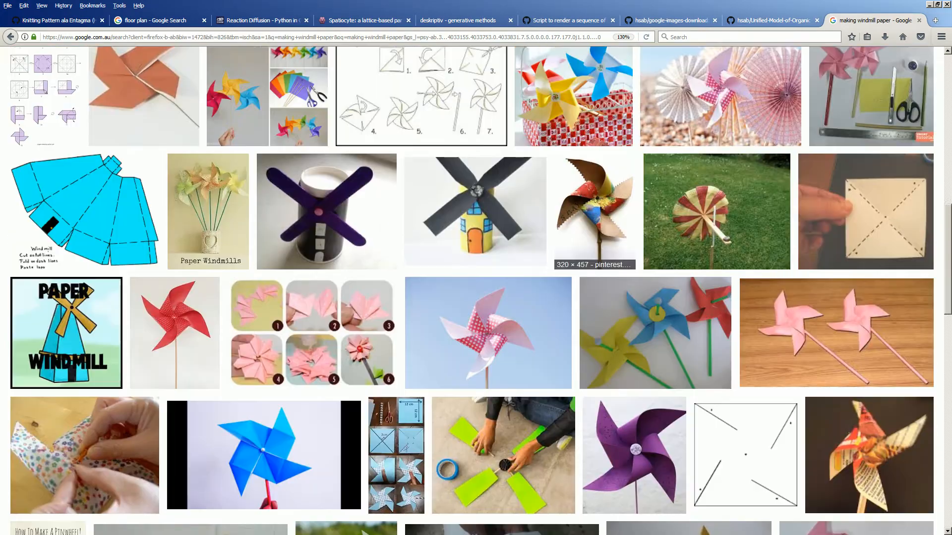
{"action": "scroll", "coordinate": [545, 308], "scroll_direction": "down", "scroll_amount": 7}
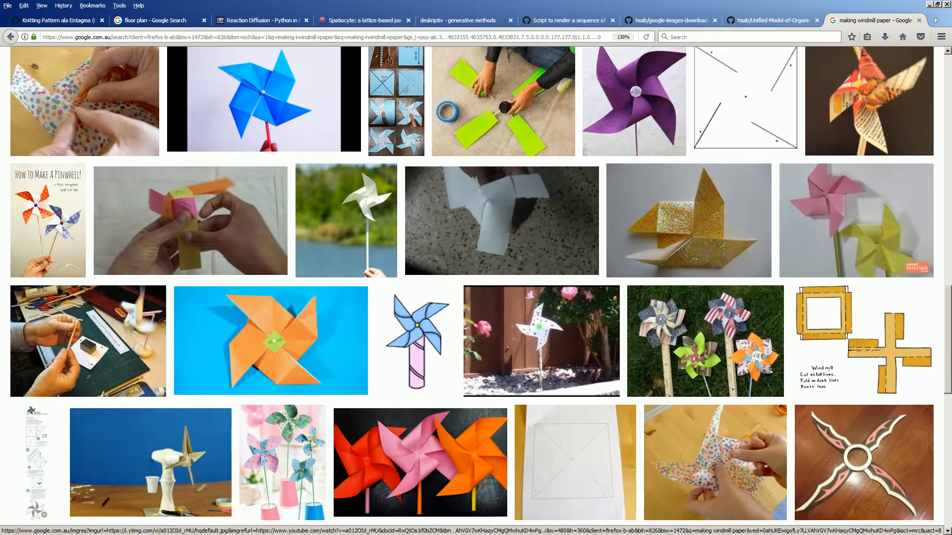
{"action": "scroll", "coordinate": [486, 347], "scroll_direction": "down", "scroll_amount": 2}
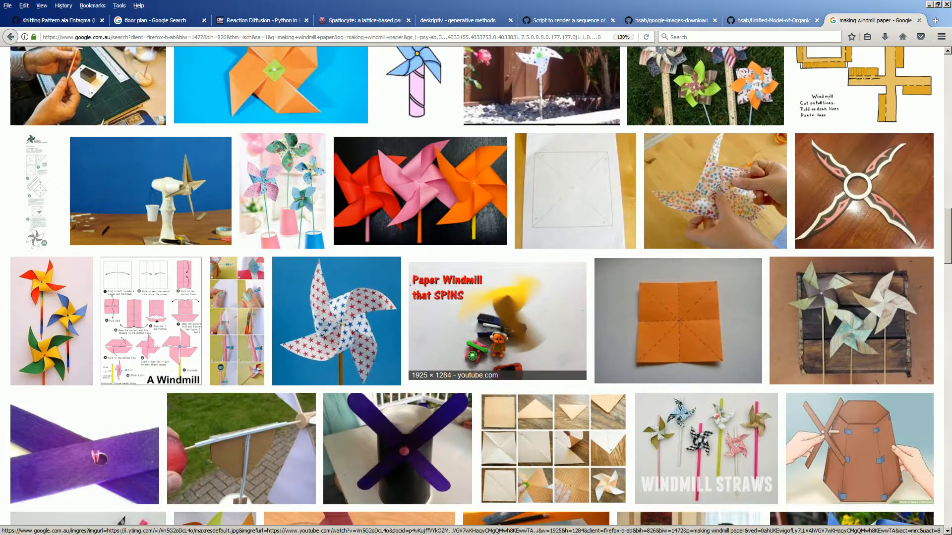
{"action": "scroll", "coordinate": [486, 346], "scroll_direction": "down", "scroll_amount": 4}
{"action": "scroll", "coordinate": [535, 347], "scroll_direction": "up", "scroll_amount": 20}
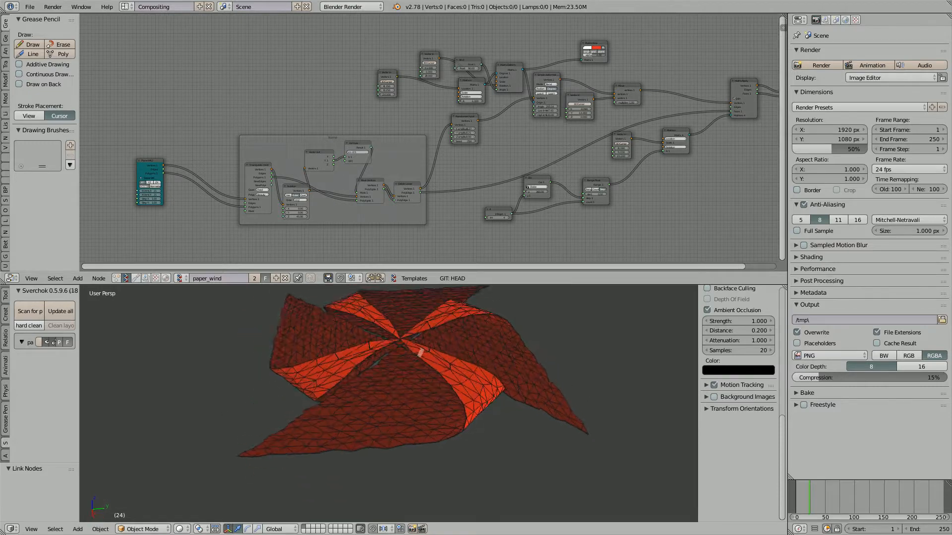
Examine the finished red pinwheel mesh in Blender close up and from several angles.
{"action": "scroll", "coordinate": [421, 375], "scroll_direction": "up", "scroll_amount": 3}
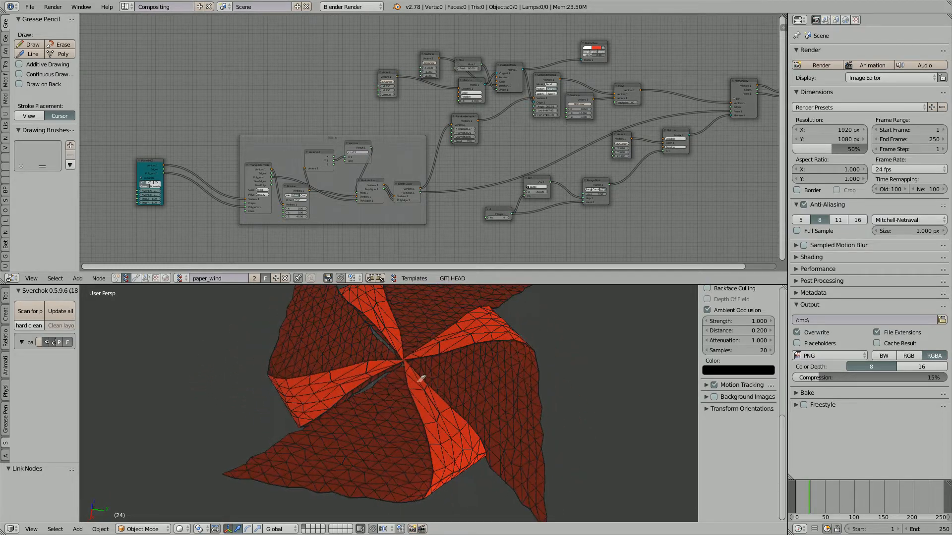
{"action": "mouse_move", "coordinate": [416, 396]}
{"action": "middle_mouse_down"}
{"action": "mouse_move", "coordinate": [417, 341]}
{"action": "mouse_move", "coordinate": [426, 412]}
{"action": "middle_mouse_up"}
{"action": "scroll", "coordinate": [427, 417], "scroll_direction": "up", "scroll_amount": 5}
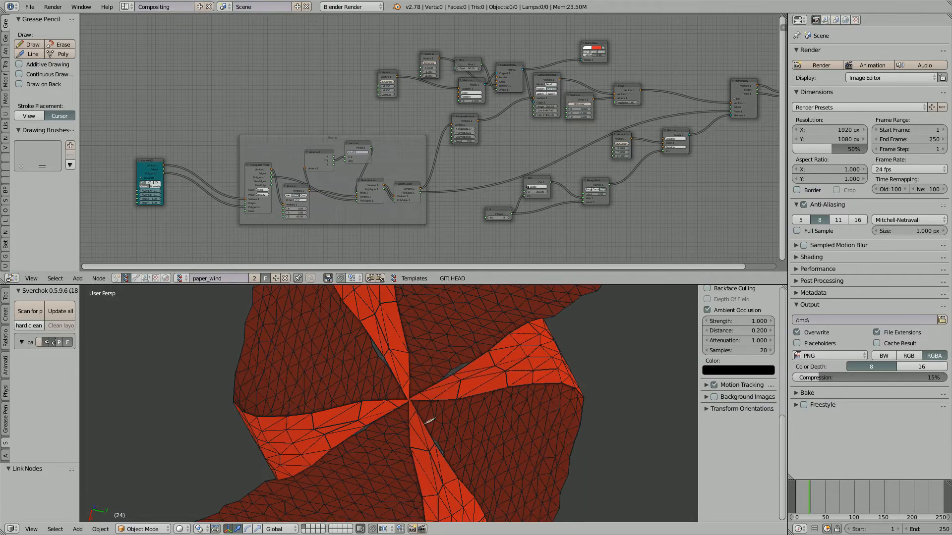
{"action": "scroll", "coordinate": [429, 421], "scroll_direction": "down", "scroll_amount": 5}
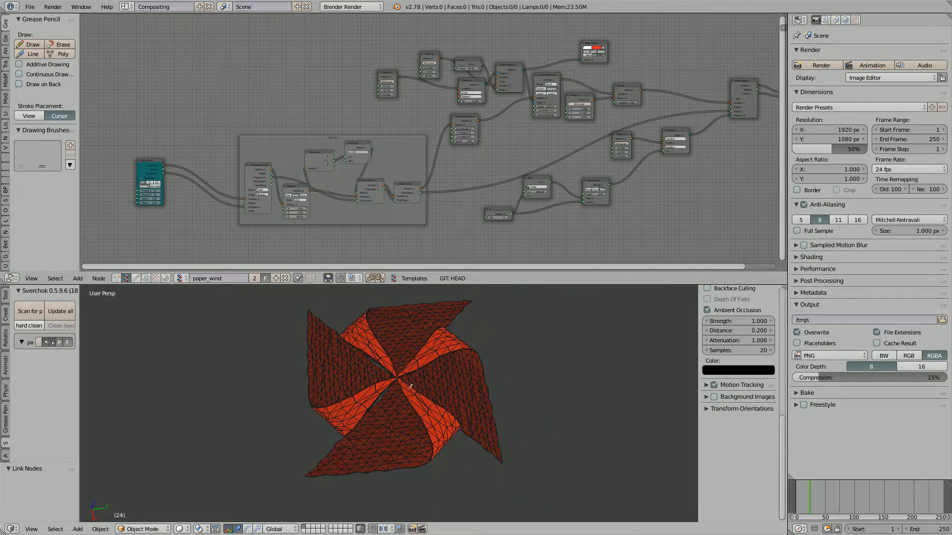
{"action": "scroll", "coordinate": [425, 370], "scroll_direction": "up", "scroll_amount": 4}
{"action": "middle_click_drag", "start_coordinate": [424, 369], "coordinate": [223, 448]}
{"action": "scroll", "coordinate": [454, 416], "scroll_direction": "up", "scroll_amount": 3}
{"action": "middle_click_drag", "start_coordinate": [421, 199], "coordinate": [389, 216]}
{"action": "middle_click_drag", "start_coordinate": [396, 396], "coordinate": [337, 357]}
{"action": "middle_click_drag", "start_coordinate": [342, 321], "coordinate": [360, 367]}
Turn off the display of the final Viewer Draw node connected to Matrix Apply.
{"action": "middle_click_drag", "start_coordinate": [570, 133], "coordinate": [449, 155]}
{"action": "scroll", "coordinate": [449, 156], "scroll_direction": "up", "scroll_amount": 3}
{"action": "middle_click_drag", "start_coordinate": [693, 148], "coordinate": [382, 149]}
{"action": "scroll", "coordinate": [433, 148], "scroll_direction": "up", "scroll_amount": 6}
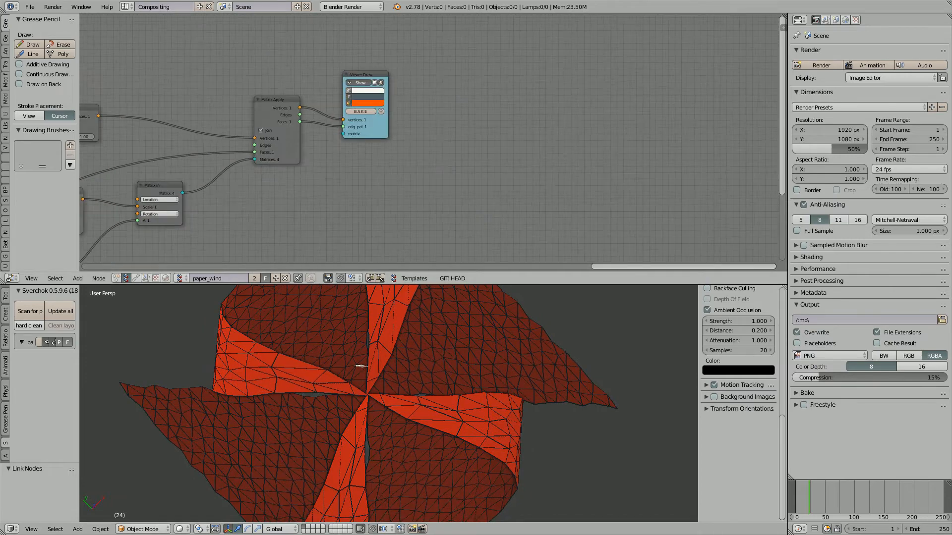
{"action": "left_click", "coordinate": [349, 73]}
{"action": "left_click", "coordinate": [349, 73]}
{"action": "left_click", "coordinate": [349, 73]}
{"action": "left_click", "coordinate": [349, 73]}
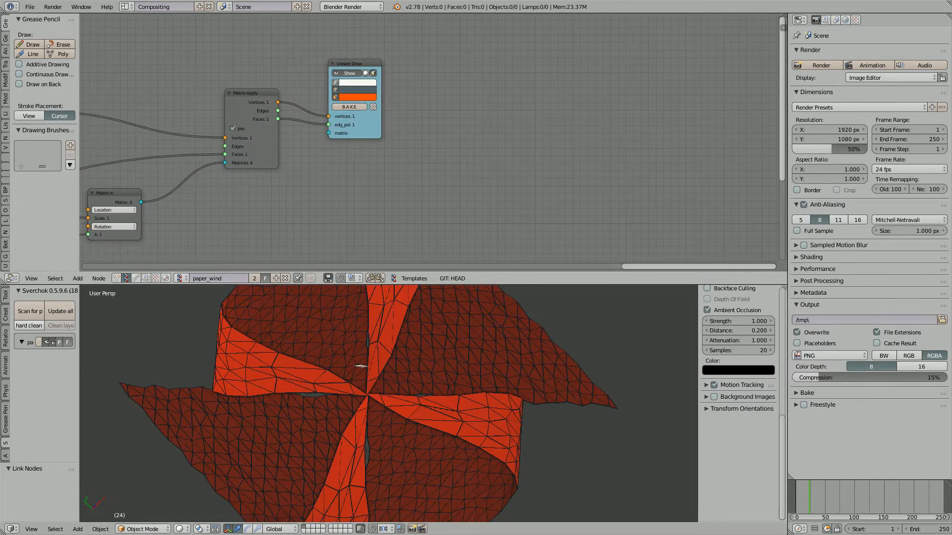
{"action": "left_click_drag", "start_coordinate": [351, 64], "coordinate": [365, 61]}
{"action": "left_click", "coordinate": [364, 70]}
{"action": "scroll", "coordinate": [366, 74], "scroll_direction": "down", "scroll_amount": 4}
{"action": "middle_click_drag", "start_coordinate": [367, 77], "coordinate": [744, 78]}
{"action": "left_click", "coordinate": [543, 87]}
Add a new Viewer Draw node above the Plane MK2 node near the start of the node tree.
{"action": "scroll", "coordinate": [540, 90], "scroll_direction": "down", "scroll_amount": 5}
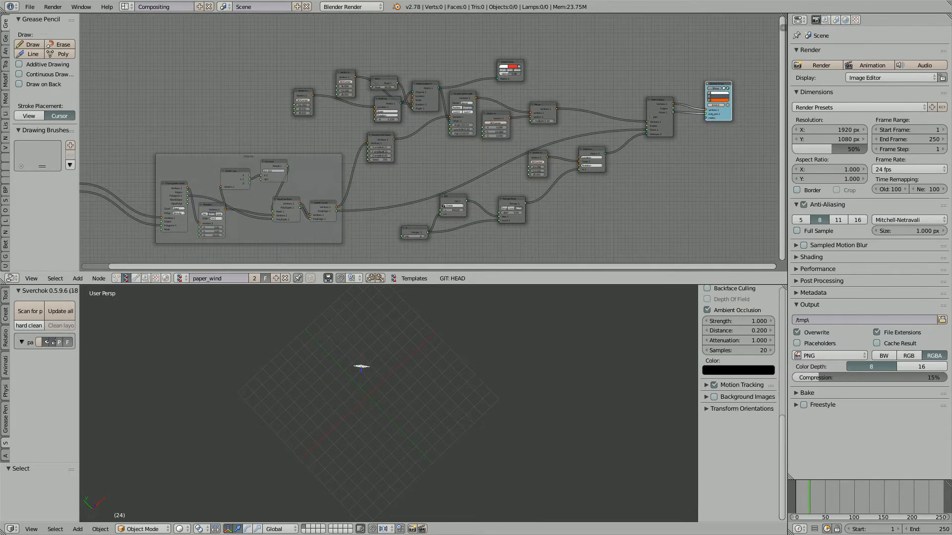
{"action": "scroll", "coordinate": [347, 144], "scroll_direction": "up", "scroll_amount": 7}
{"action": "middle_click_drag", "start_coordinate": [208, 139], "coordinate": [264, 73]}
{"action": "key", "text": "alt+space"}
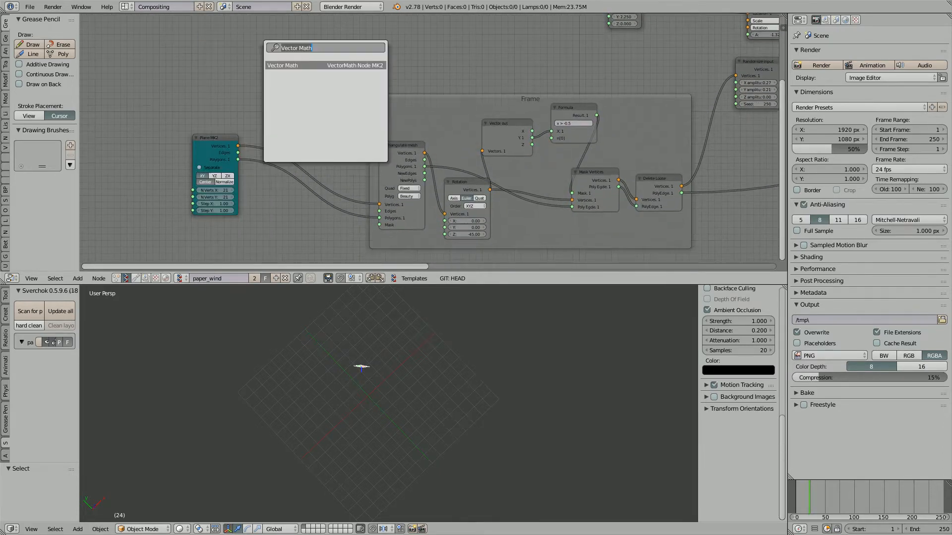
{"action": "type", "text": "view"}
{"action": "key", "text": "Return"}
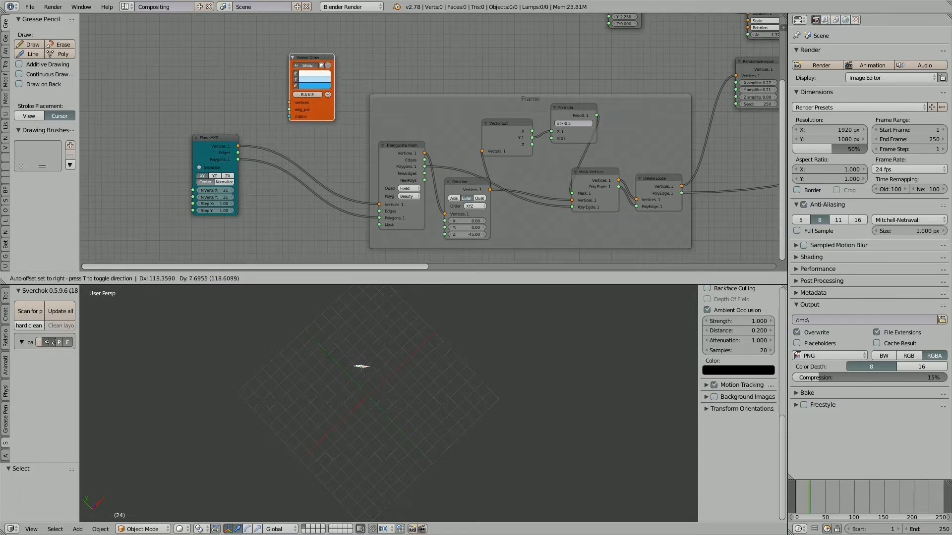
{"action": "left_click", "coordinate": [292, 58]}
Connect the Plane MK2 vertices and polygons to the new Viewer Draw node and look at the grid from above.
{"action": "scroll", "coordinate": [293, 57], "scroll_direction": "up", "scroll_amount": 2}
{"action": "mouse_move", "coordinate": [205, 147]}
{"action": "left_mouse_down"}
{"action": "mouse_move", "coordinate": [265, 96]}
{"action": "mouse_move", "coordinate": [248, 127]}
{"action": "mouse_move", "coordinate": [266, 104]}
{"action": "left_mouse_up"}
{"action": "mouse_move", "coordinate": [357, 352]}
{"action": "middle_mouse_down"}
{"action": "mouse_move", "coordinate": [238, 361]}
{"action": "mouse_move", "coordinate": [252, 359]}
{"action": "middle_mouse_up"}
{"action": "mouse_move", "coordinate": [395, 366]}
{"action": "middle_mouse_down"}
{"action": "mouse_move", "coordinate": [348, 356]}
{"action": "mouse_move", "coordinate": [390, 354]}
{"action": "middle_mouse_up"}
{"action": "scroll", "coordinate": [430, 139], "scroll_direction": "down", "scroll_amount": 1}
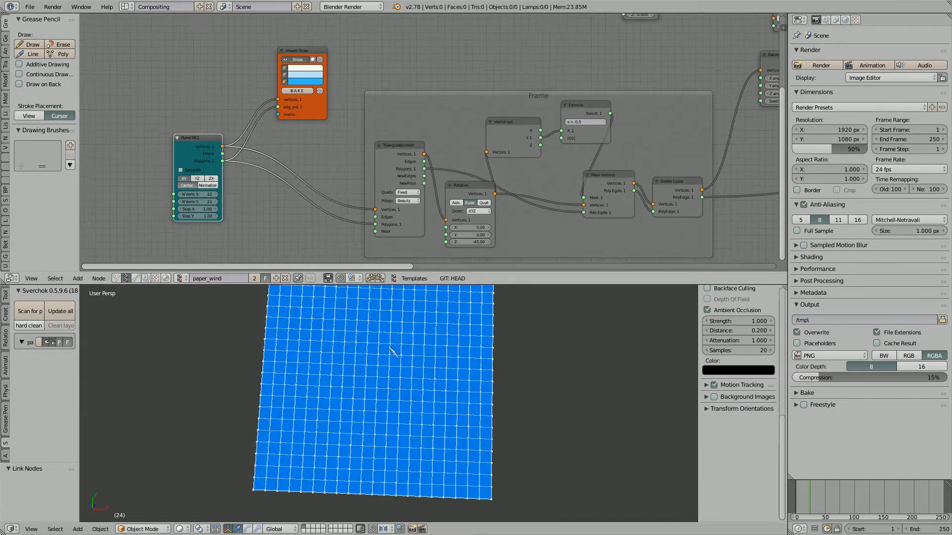
Disconnect the new Viewer Draw node from Plane MK2 and move it above the framed node group.
{"action": "middle_click_drag", "start_coordinate": [430, 139], "coordinate": [385, 164]}
{"action": "mouse_move", "coordinate": [253, 76]}
{"action": "left_mouse_down"}
{"action": "mouse_move", "coordinate": [233, 77]}
{"action": "mouse_move", "coordinate": [360, 40]}
{"action": "mouse_move", "coordinate": [401, 40]}
{"action": "left_mouse_up"}
{"action": "left_click", "coordinate": [230, 84]}
Move the Triangulate mesh and Rotation nodes closer to Plane MK2 to spread out the framed group.
{"action": "left_click_drag", "start_coordinate": [354, 171], "coordinate": [332, 164]}
{"action": "mouse_move", "coordinate": [397, 148]}
{"action": "left_mouse_down"}
{"action": "mouse_move", "coordinate": [406, 103]}
{"action": "mouse_move", "coordinate": [384, 143]}
{"action": "mouse_move", "coordinate": [352, 149]}
{"action": "left_mouse_up"}
{"action": "middle_click_drag", "start_coordinate": [351, 149], "coordinate": [323, 140]}
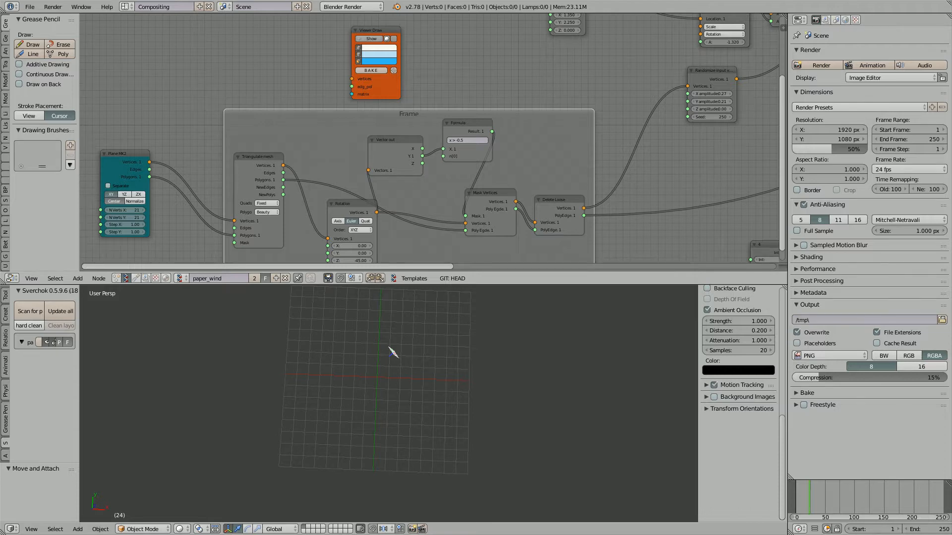
{"action": "left_click_drag", "start_coordinate": [372, 30], "coordinate": [411, 30]}
{"action": "mouse_move", "coordinate": [258, 157]}
{"action": "left_mouse_down"}
{"action": "mouse_move", "coordinate": [263, 134]}
{"action": "mouse_move", "coordinate": [239, 154]}
{"action": "left_mouse_up"}
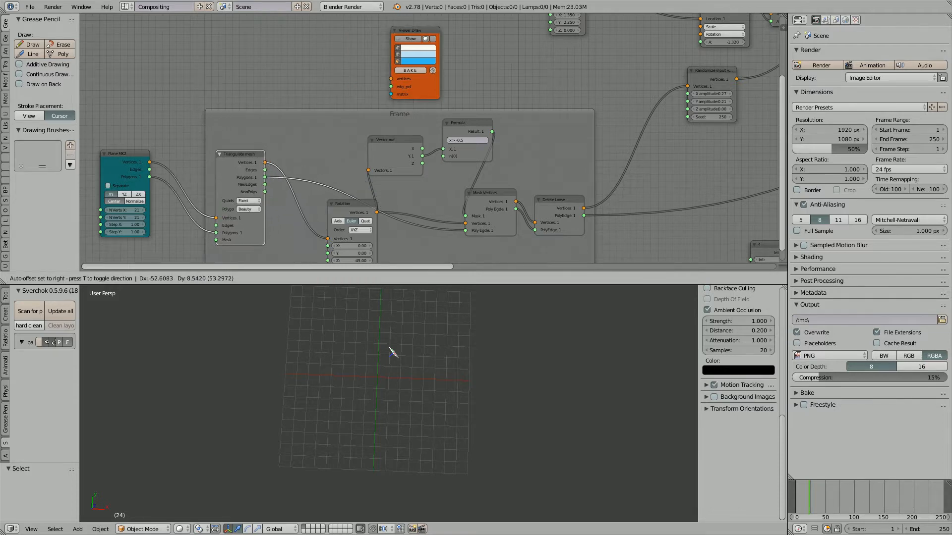
{"action": "scroll", "coordinate": [429, 141], "scroll_direction": "up", "scroll_amount": 1}
{"action": "left_click_drag", "start_coordinate": [347, 209], "coordinate": [309, 204]}
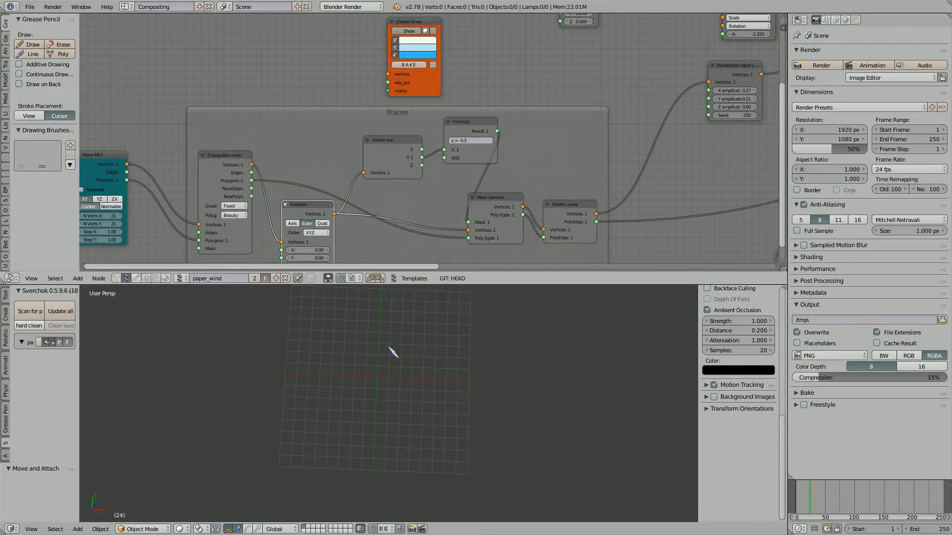
Move the new Viewer Draw node along the outside of the frame until it sits above Delete Loose.
{"action": "middle_click_drag", "start_coordinate": [377, 148], "coordinate": [337, 157]}
{"action": "left_click_drag", "start_coordinate": [370, 31], "coordinate": [460, 33]}
{"action": "left_click_drag", "start_coordinate": [486, 149], "coordinate": [440, 154]}
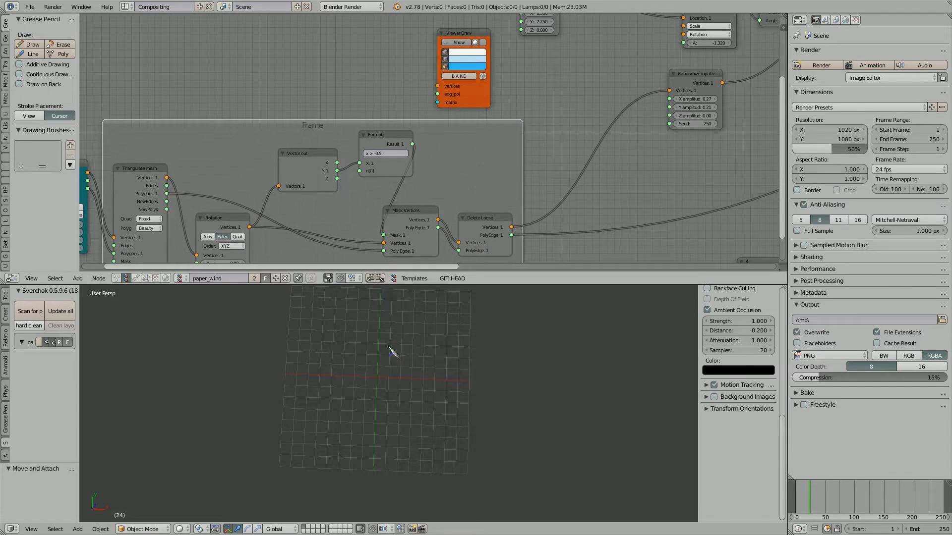
{"action": "left_click_drag", "start_coordinate": [458, 33], "coordinate": [466, 35]}
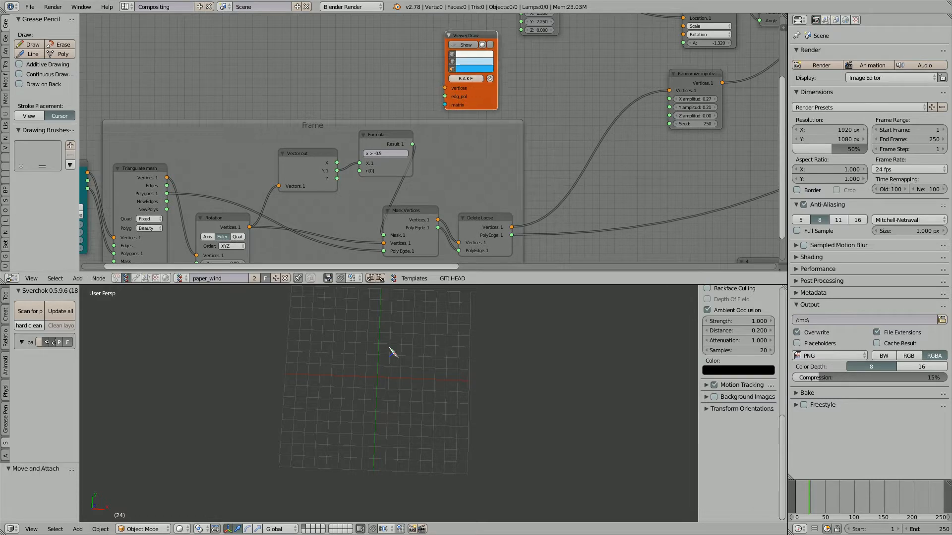
{"action": "middle_click_drag", "start_coordinate": [347, 85], "coordinate": [353, 86]}
{"action": "scroll", "coordinate": [353, 86], "scroll_direction": "down", "scroll_amount": 1}
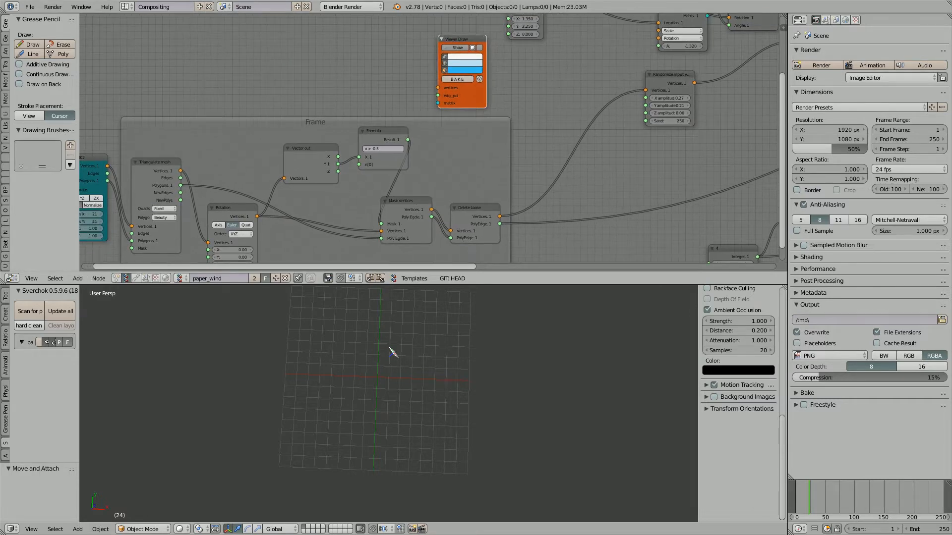
{"action": "middle_click_drag", "start_coordinate": [347, 129], "coordinate": [391, 125]}
{"action": "mouse_move", "coordinate": [506, 36]}
{"action": "left_mouse_down"}
{"action": "mouse_move", "coordinate": [496, 10]}
{"action": "mouse_move", "coordinate": [520, 22]}
{"action": "left_mouse_up"}
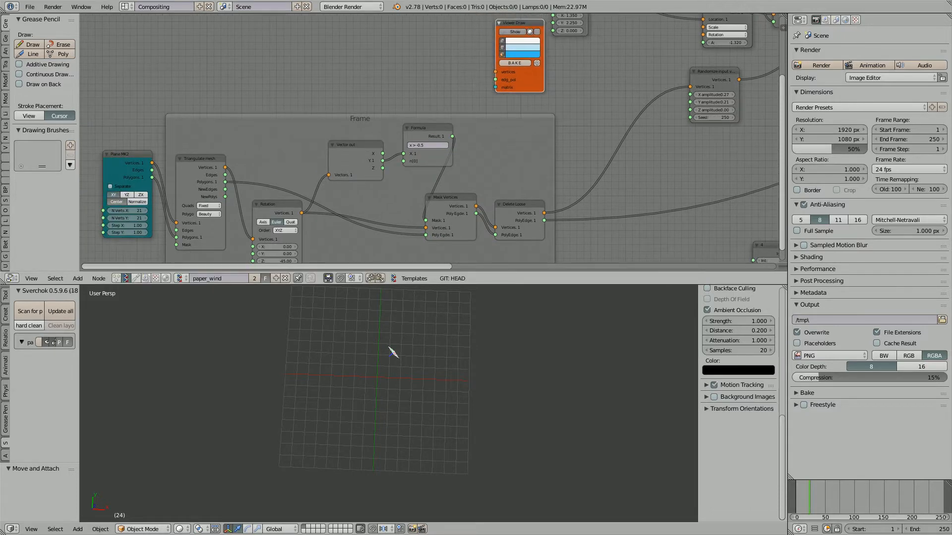
Connect the Delete Loose vertices and PolyEdge outputs to Viewer Draw and center the triangular mesh in the view.
{"action": "mouse_move", "coordinate": [544, 213]}
{"action": "left_mouse_down"}
{"action": "mouse_move", "coordinate": [544, 84]}
{"action": "mouse_move", "coordinate": [495, 72]}
{"action": "left_mouse_up"}
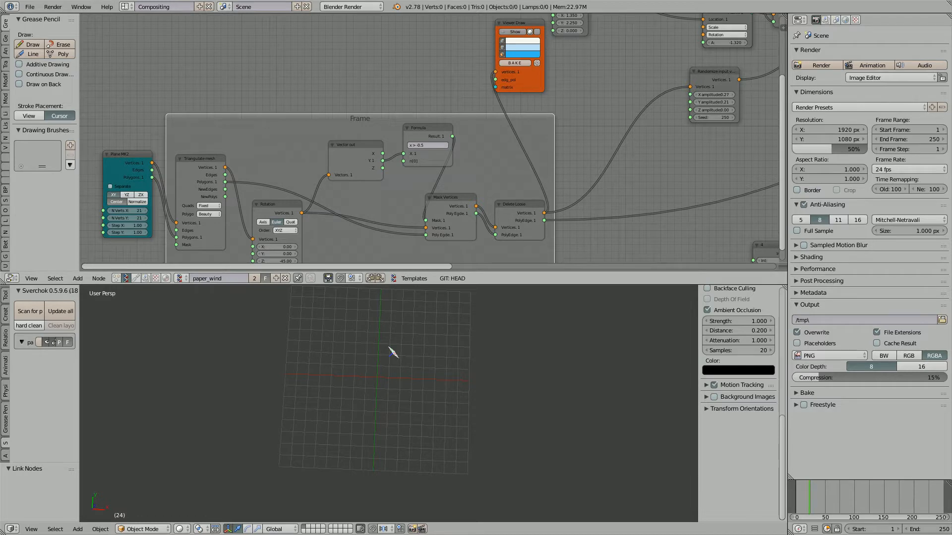
{"action": "mouse_move", "coordinate": [544, 220]}
{"action": "left_mouse_down"}
{"action": "mouse_move", "coordinate": [525, 75]}
{"action": "mouse_move", "coordinate": [495, 80]}
{"action": "left_mouse_up"}
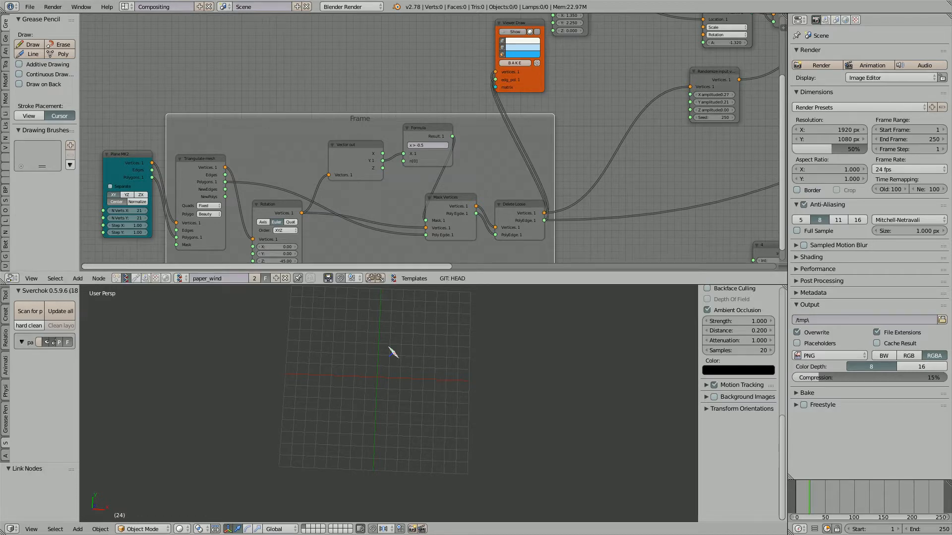
{"action": "scroll", "coordinate": [389, 403], "scroll_direction": "down", "scroll_amount": 1}
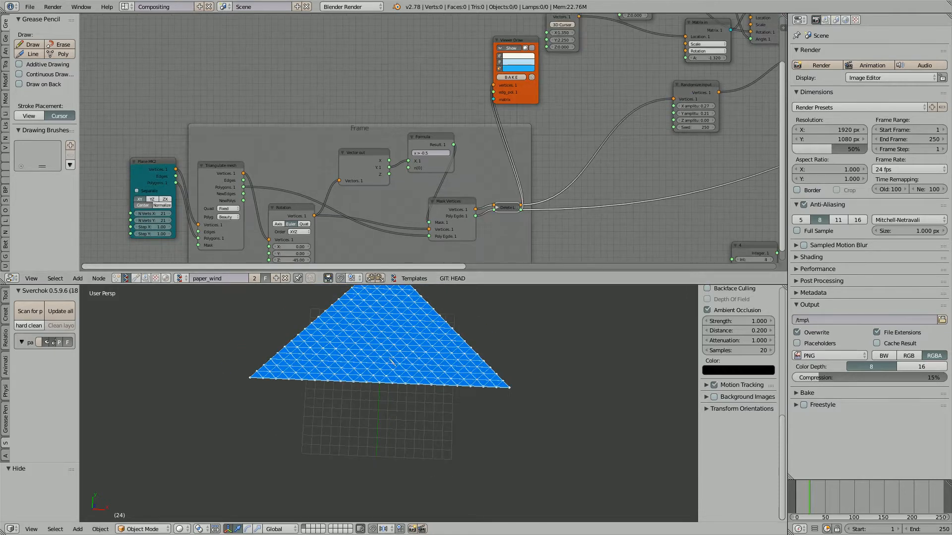
{"action": "middle_click_drag", "start_coordinate": [390, 360], "coordinate": [391, 442], "text": "shift"}
{"action": "scroll", "coordinate": [389, 434], "scroll_direction": "up", "scroll_amount": 4}
{"action": "scroll", "coordinate": [389, 437], "scroll_direction": "down", "scroll_amount": 3}
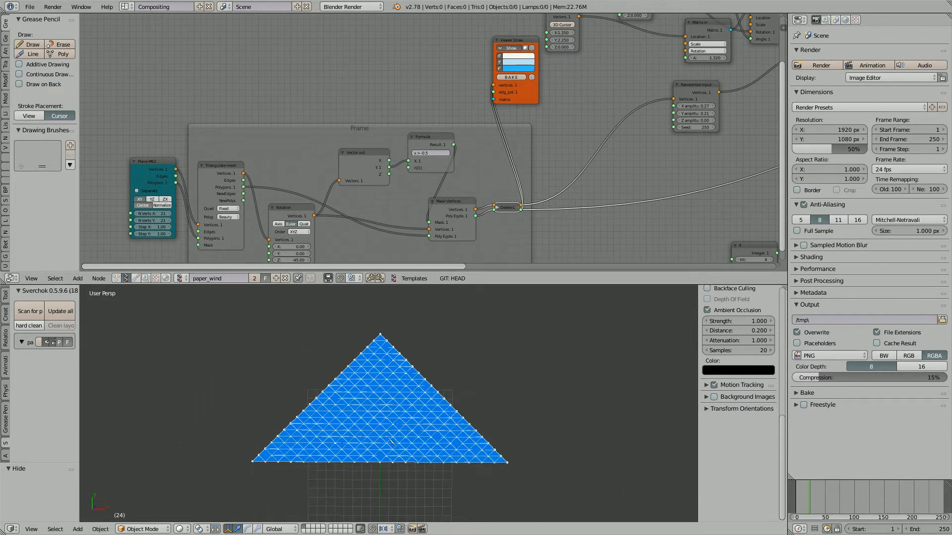
Move the Rotation node slightly closer to Triangulate mesh and inspect the triangle from another angle.
{"action": "middle_click_drag", "start_coordinate": [343, 229], "coordinate": [341, 210]}
{"action": "left_click_drag", "start_coordinate": [287, 189], "coordinate": [277, 190]}
{"action": "mouse_move", "coordinate": [392, 442]}
{"action": "middle_mouse_down"}
{"action": "mouse_move", "coordinate": [381, 424]}
{"action": "mouse_move", "coordinate": [383, 435]}
{"action": "mouse_move", "coordinate": [406, 436]}
{"action": "mouse_move", "coordinate": [384, 432]}
{"action": "middle_mouse_up"}
{"action": "middle_click_drag", "start_coordinate": [198, 238], "coordinate": [193, 236]}
{"action": "scroll", "coordinate": [193, 235], "scroll_direction": "up", "scroll_amount": 3}
{"action": "scroll", "coordinate": [248, 166], "scroll_direction": "up", "scroll_amount": 2}
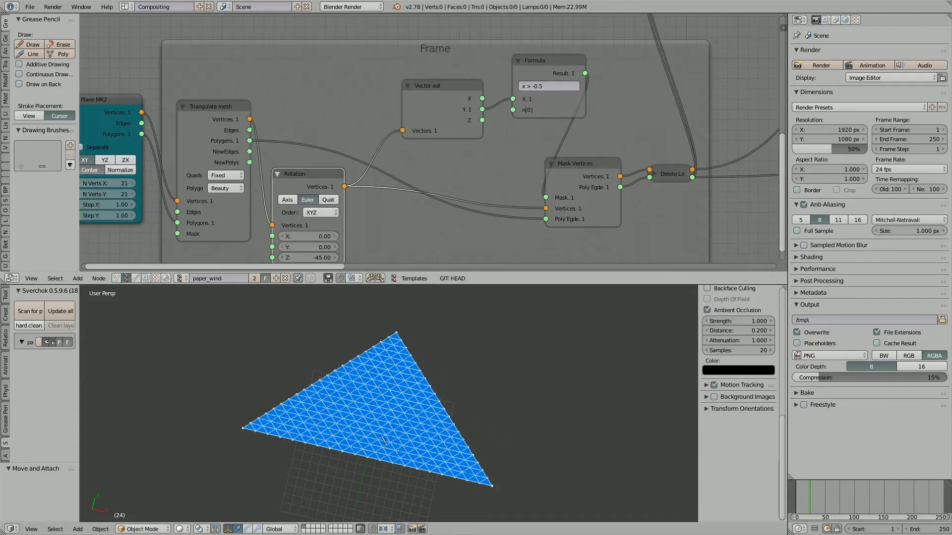
{"action": "middle_click_drag", "start_coordinate": [383, 440], "coordinate": [390, 417]}
{"action": "scroll", "coordinate": [515, 119], "scroll_direction": "down", "scroll_amount": 1}
Turn off the display of the Viewer Draw node connected to Delete Loose.
{"action": "middle_click_drag", "start_coordinate": [515, 119], "coordinate": [318, 210]}
{"action": "scroll", "coordinate": [496, 124], "scroll_direction": "down", "scroll_amount": 1}
{"action": "left_click", "coordinate": [335, 96]}
{"action": "left_click", "coordinate": [336, 96]}
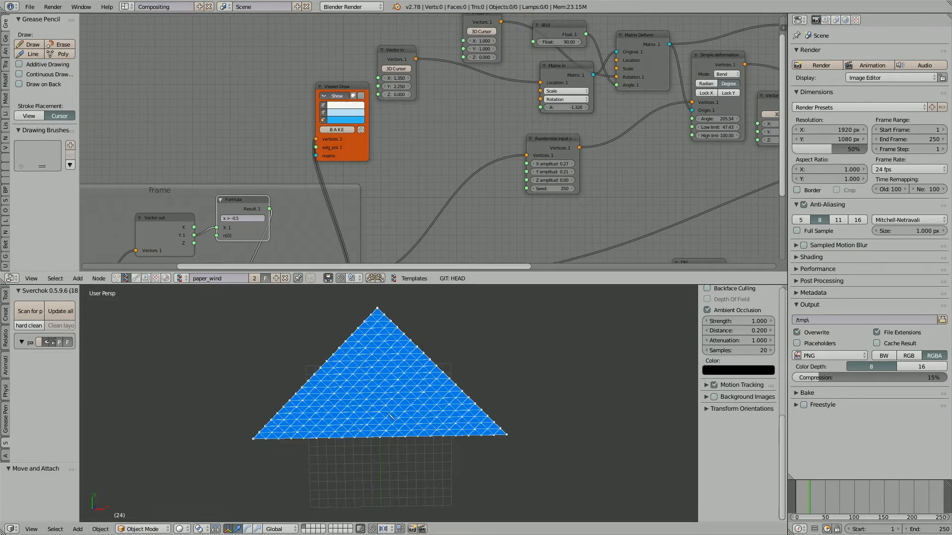
{"action": "left_click", "coordinate": [336, 96]}
Move the Simple deformation node slightly lower, clear of the Matrix Deform node.
{"action": "middle_click_drag", "start_coordinate": [734, 70], "coordinate": [453, 115]}
{"action": "scroll", "coordinate": [540, 111], "scroll_direction": "up", "scroll_amount": 3}
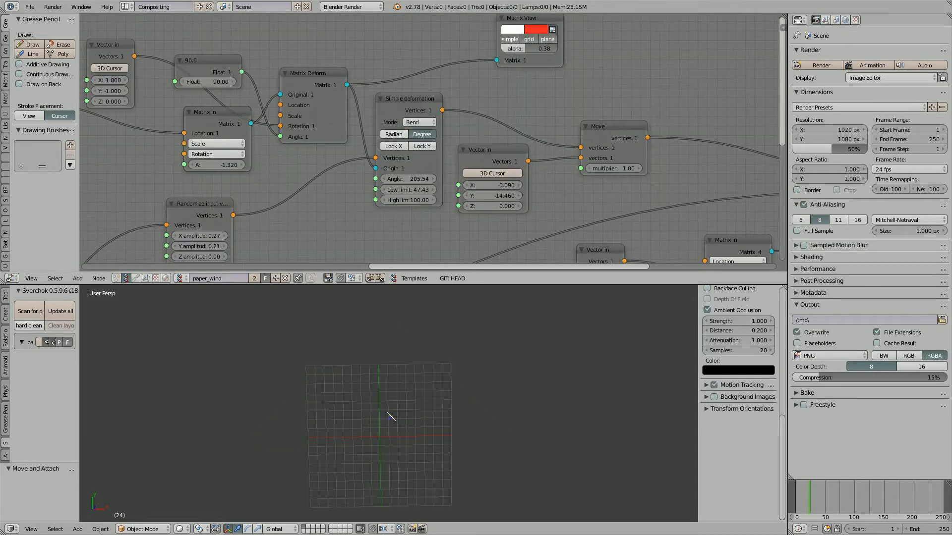
{"action": "left_click_drag", "start_coordinate": [409, 99], "coordinate": [394, 116]}
{"action": "scroll", "coordinate": [393, 116], "scroll_direction": "down", "scroll_amount": 4}
{"action": "middle_click_drag", "start_coordinate": [393, 116], "coordinate": [483, 106]}
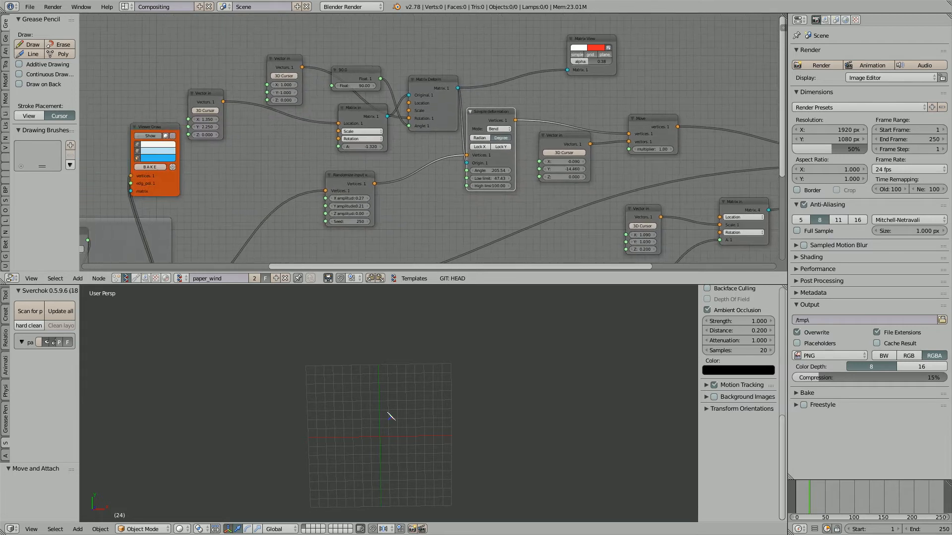
Shift the Viewer Draw node slightly aside, duplicate it and place the copy between the Move and Matrix Apply nodes.
{"action": "left_click", "coordinate": [154, 128]}
{"action": "left_click_drag", "start_coordinate": [155, 128], "coordinate": [143, 128]}
{"action": "key", "text": "shift+d"}
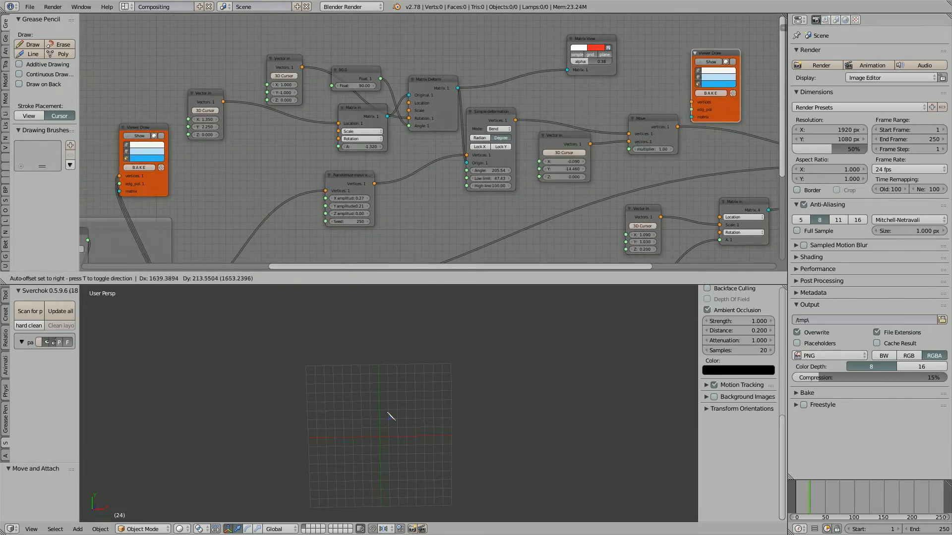
{"action": "left_click", "coordinate": [723, 41]}
{"action": "mouse_move", "coordinate": [724, 42]}
{"action": "middle_mouse_down"}
{"action": "mouse_move", "coordinate": [683, 56]}
{"action": "mouse_move", "coordinate": [565, 58]}
{"action": "middle_mouse_up"}
{"action": "left_click_drag", "start_coordinate": [564, 59], "coordinate": [603, 58]}
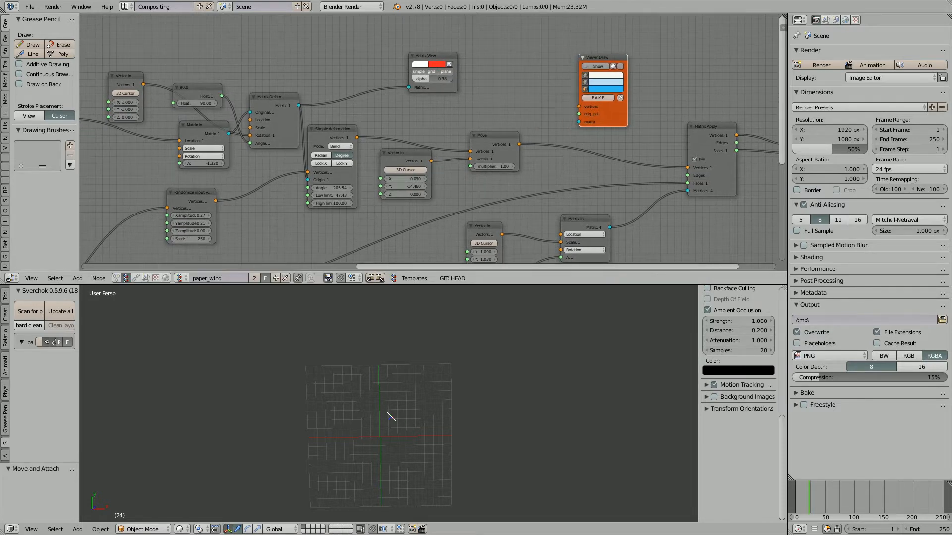
Connect the Move vertices and a reroute of the faces link to the copied Viewer Draw, and display the bent mesh.
{"action": "left_click_drag", "start_coordinate": [519, 145], "coordinate": [579, 106]}
{"action": "middle_click_drag", "start_coordinate": [578, 106], "coordinate": [579, 74]}
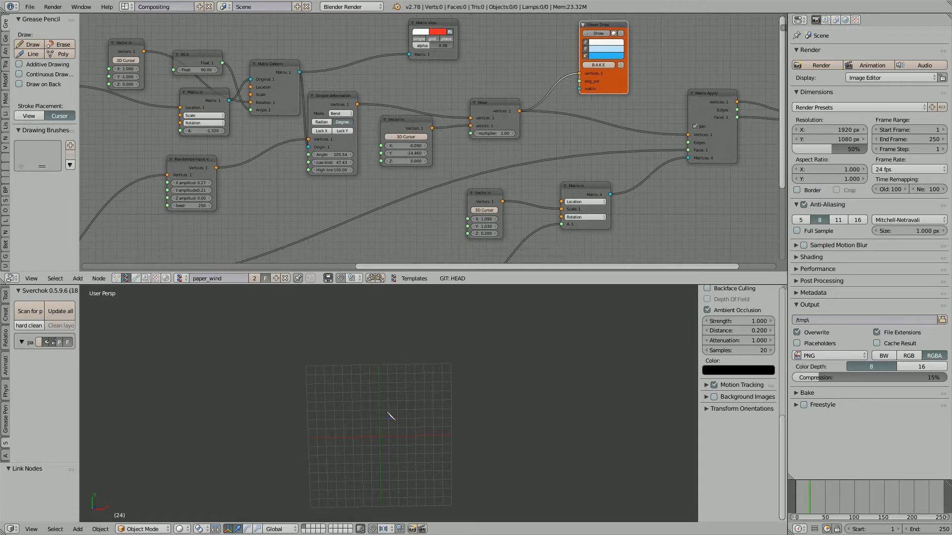
{"action": "left_click_drag", "start_coordinate": [538, 164], "coordinate": [579, 81], "text": "shift"}
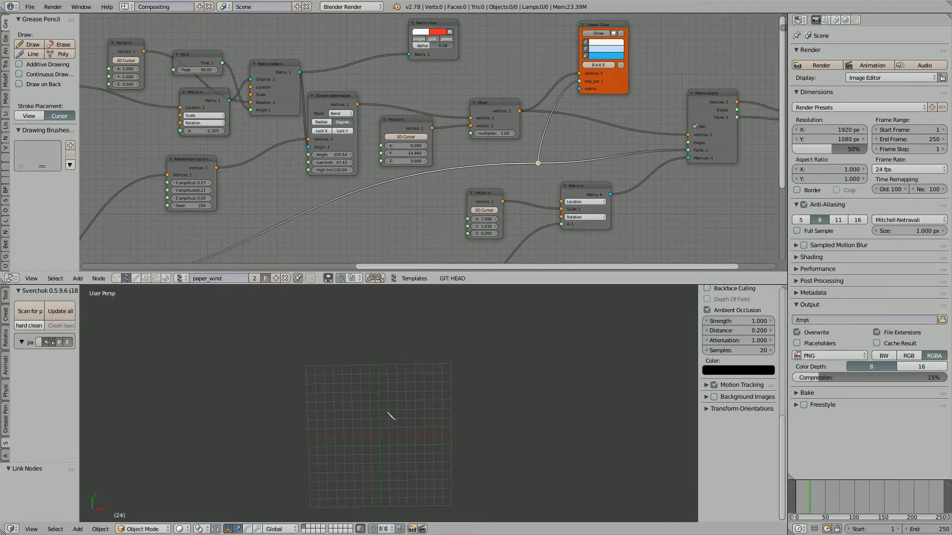
{"action": "left_click", "coordinate": [602, 25]}
{"action": "middle_click_drag", "start_coordinate": [391, 416], "coordinate": [434, 298]}
{"action": "middle_click_drag", "start_coordinate": [411, 387], "coordinate": [565, 298]}
{"action": "middle_click_drag", "start_coordinate": [396, 347], "coordinate": [417, 383], "text": "shift"}
{"action": "middle_click_drag", "start_coordinate": [357, 407], "coordinate": [635, 413]}
Move the Simple deformation node slightly higher and examine its Bend settings against the mesh.
{"action": "middle_click_drag", "start_coordinate": [568, 79], "coordinate": [683, 118]}
{"action": "scroll", "coordinate": [682, 118], "scroll_direction": "up", "scroll_amount": 1}
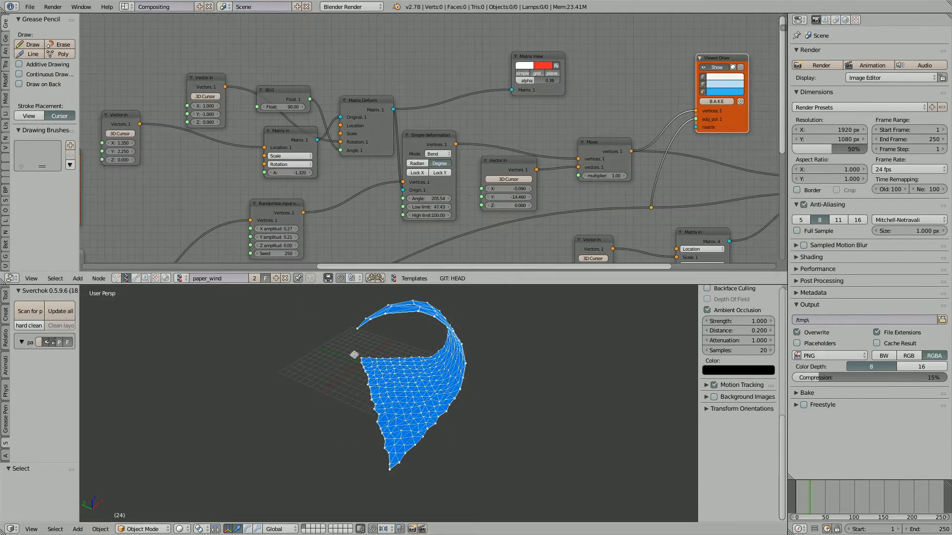
{"action": "scroll", "coordinate": [682, 118], "scroll_direction": "down", "scroll_amount": 3}
{"action": "scroll", "coordinate": [429, 148], "scroll_direction": "up", "scroll_amount": 2}
{"action": "left_click", "coordinate": [490, 130]}
{"action": "left_click_drag", "start_coordinate": [491, 129], "coordinate": [497, 125]}
{"action": "scroll", "coordinate": [313, 153], "scroll_direction": "up", "scroll_amount": 1}
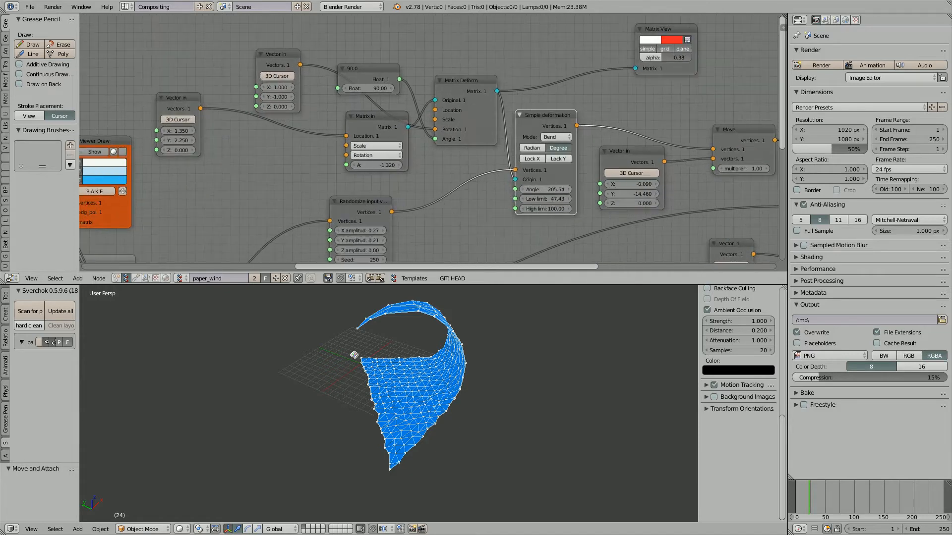
{"action": "middle_click_drag", "start_coordinate": [524, 158], "coordinate": [414, 128]}
{"action": "scroll", "coordinate": [414, 128], "scroll_direction": "up", "scroll_amount": 3}
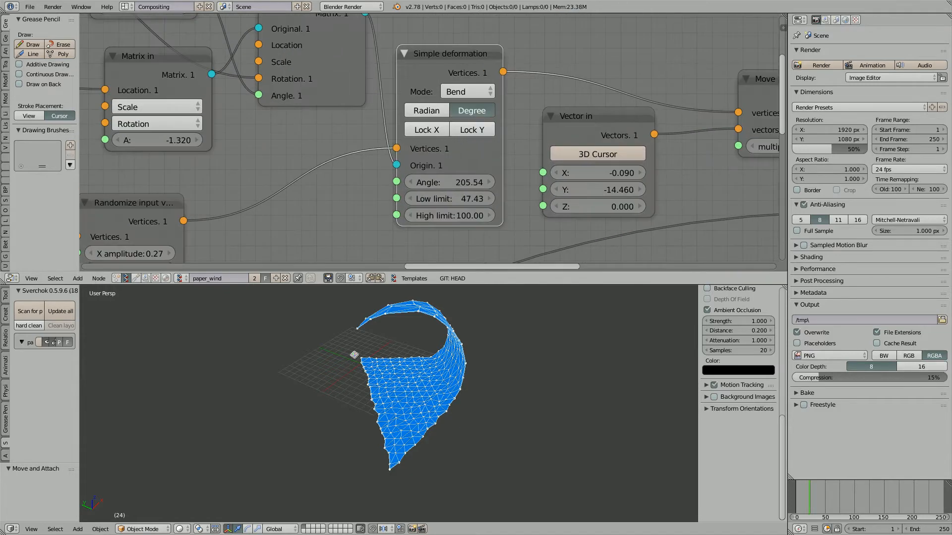
{"action": "middle_click_drag", "start_coordinate": [431, 381], "coordinate": [515, 406]}
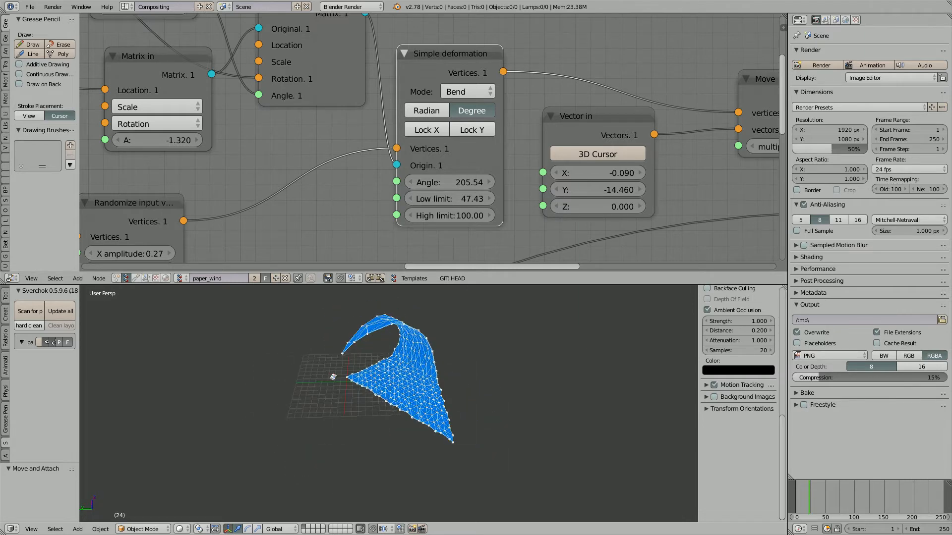
Move the Matrix in node feeding Matrix Deform farther away from it, closer to its Vector in node.
{"action": "middle_click_drag", "start_coordinate": [347, 198], "coordinate": [354, 202]}
{"action": "scroll", "coordinate": [354, 124], "scroll_direction": "down", "scroll_amount": 2}
{"action": "middle_click_drag", "start_coordinate": [354, 123], "coordinate": [400, 154]}
{"action": "scroll", "coordinate": [377, 121], "scroll_direction": "down", "scroll_amount": 1}
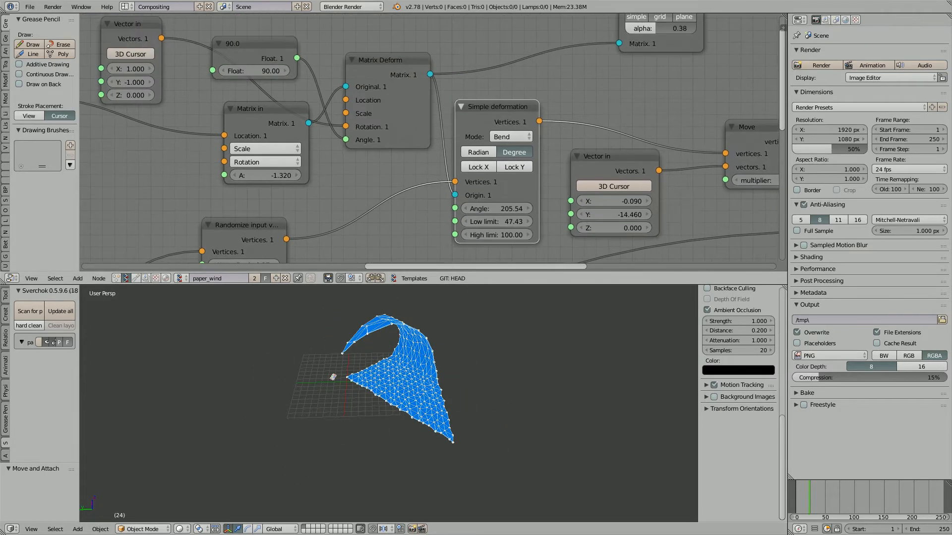
{"action": "left_click_drag", "start_coordinate": [392, 99], "coordinate": [392, 98]}
{"action": "scroll", "coordinate": [392, 98], "scroll_direction": "down", "scroll_amount": 2}
{"action": "middle_click_drag", "start_coordinate": [392, 97], "coordinate": [407, 96]}
{"action": "scroll", "coordinate": [407, 96], "scroll_direction": "up", "scroll_amount": 1}
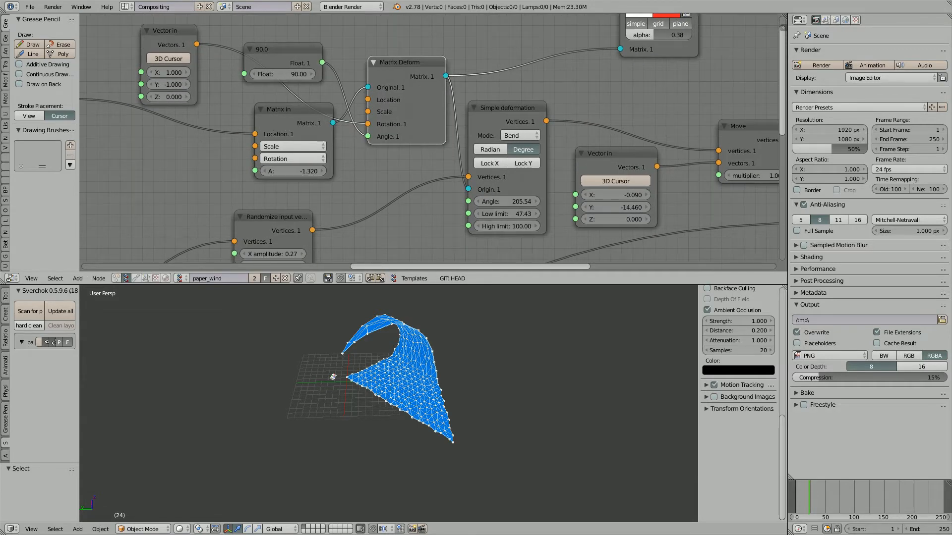
{"action": "middle_click_drag", "start_coordinate": [407, 96], "coordinate": [467, 108]}
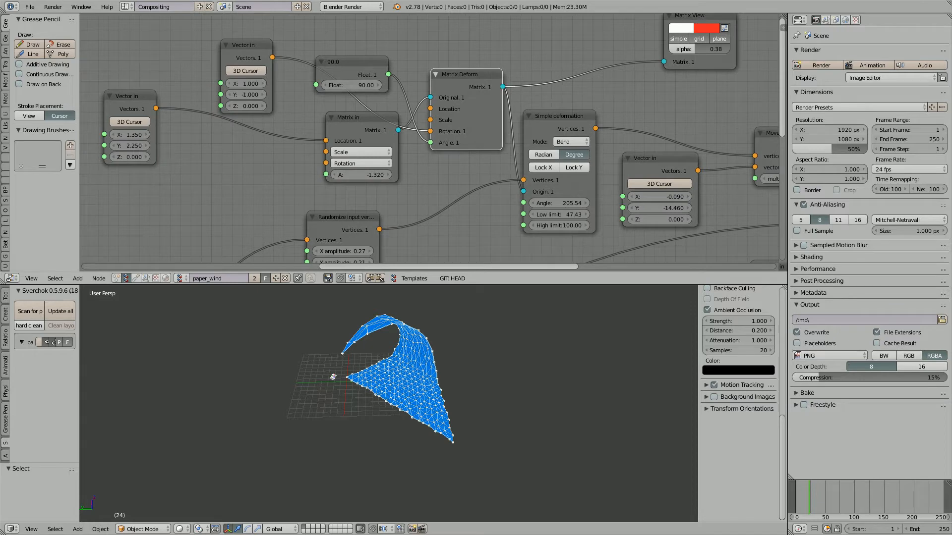
{"action": "left_click_drag", "start_coordinate": [362, 118], "coordinate": [332, 121]}
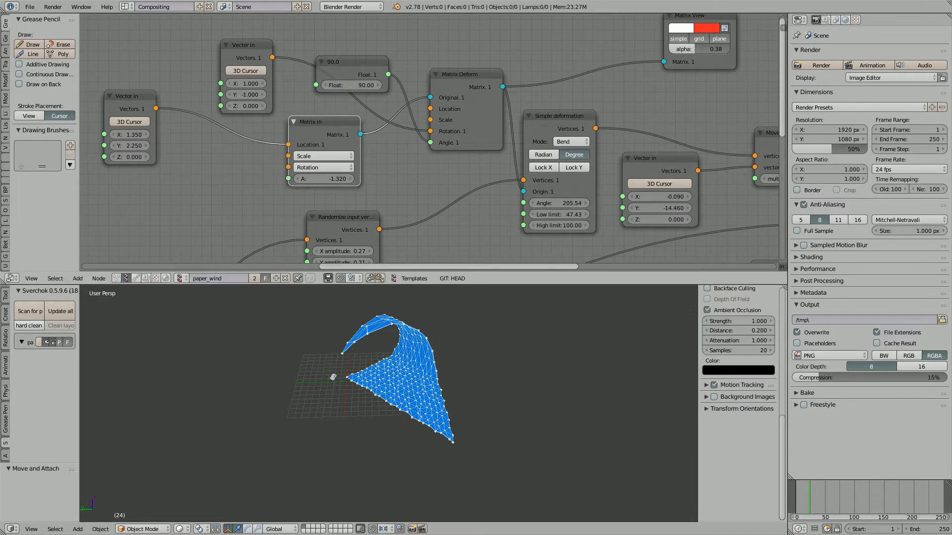
{"action": "mouse_move", "coordinate": [332, 121]}
{"action": "middle_mouse_down"}
{"action": "mouse_move", "coordinate": [389, 106]}
{"action": "mouse_move", "coordinate": [435, 133]}
{"action": "middle_mouse_up"}
{"action": "scroll", "coordinate": [435, 133], "scroll_direction": "up", "scroll_amount": 1}
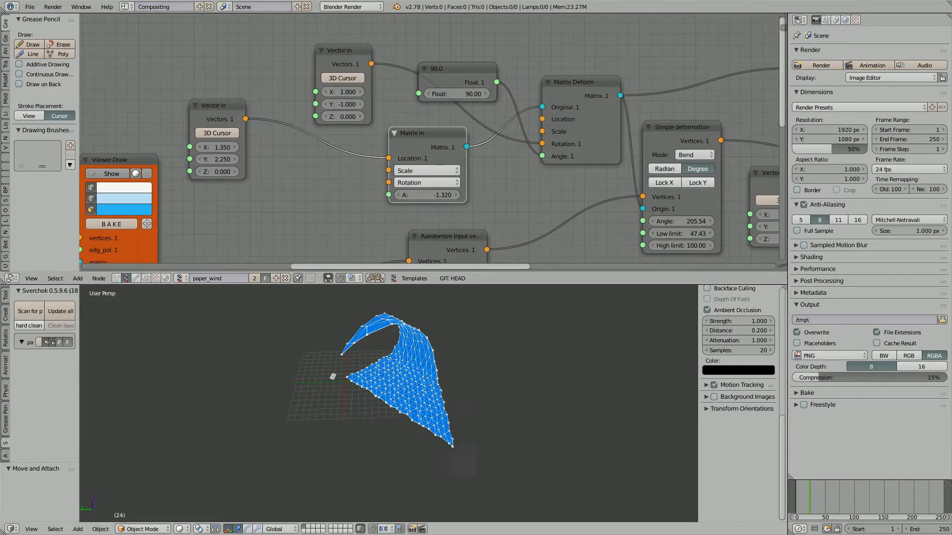
Examine the bent mesh and the small matrix plane that defines its bend origin from several angles.
{"action": "middle_click_drag", "start_coordinate": [463, 407], "coordinate": [551, 407]}
{"action": "scroll", "coordinate": [446, 397], "scroll_direction": "up", "scroll_amount": 4}
{"action": "scroll", "coordinate": [515, 386], "scroll_direction": "up", "scroll_amount": 4}
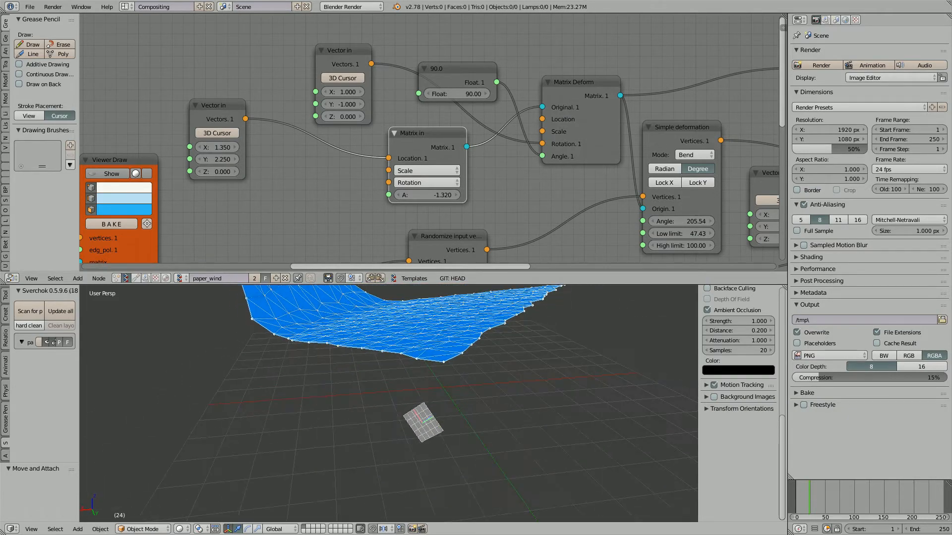
{"action": "middle_click_drag", "start_coordinate": [436, 416], "coordinate": [495, 443]}
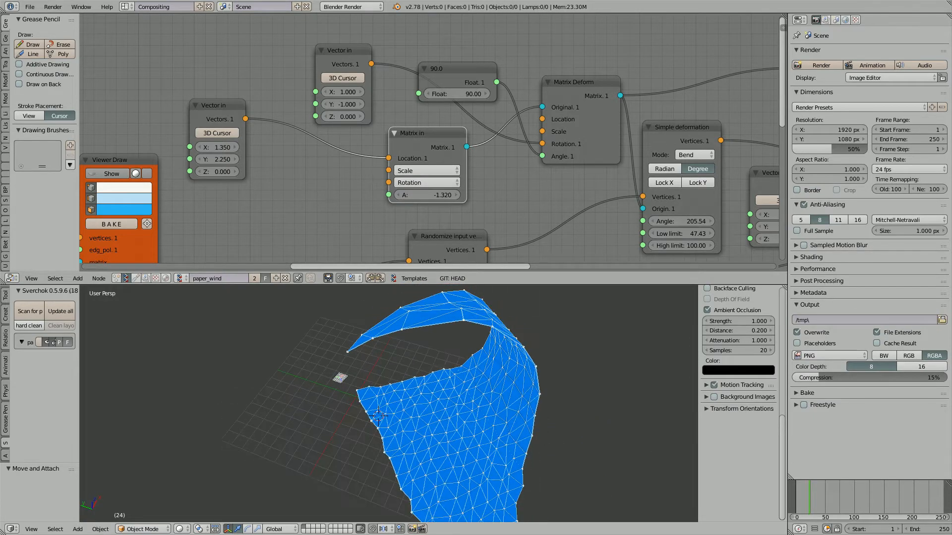
{"action": "middle_click_drag", "start_coordinate": [629, 199], "coordinate": [315, 191]}
{"action": "scroll", "coordinate": [430, 141], "scroll_direction": "down", "scroll_amount": 2}
{"action": "middle_click_drag", "start_coordinate": [540, 159], "coordinate": [317, 149]}
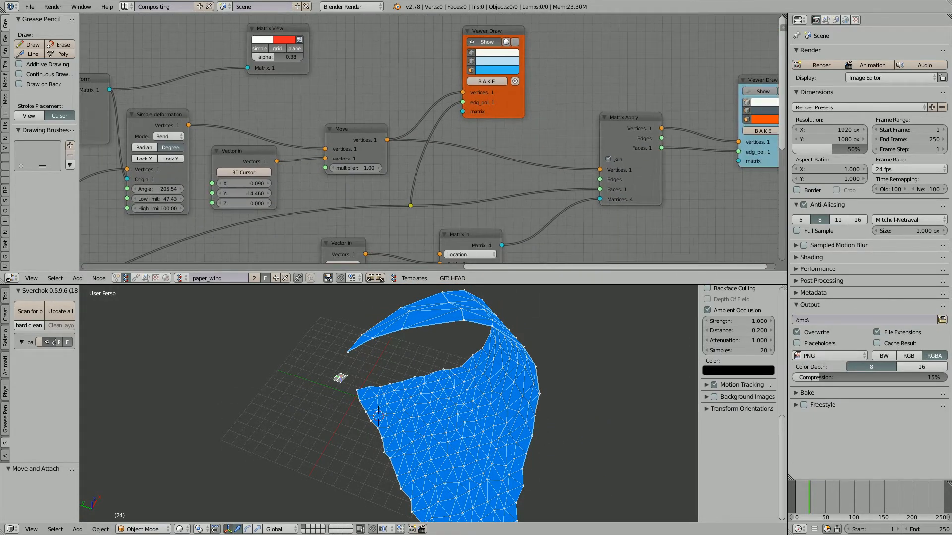
{"action": "middle_click_drag", "start_coordinate": [476, 397], "coordinate": [538, 370]}
{"action": "mouse_move", "coordinate": [644, 234]}
{"action": "middle_mouse_down"}
{"action": "mouse_move", "coordinate": [637, 196]}
{"action": "mouse_move", "coordinate": [634, 223]}
{"action": "middle_mouse_up"}
Move the Move node slightly higher and connect the Simple deformation vertices to Viewer Draw in place of the Move output.
{"action": "left_click_drag", "start_coordinate": [347, 119], "coordinate": [350, 111]}
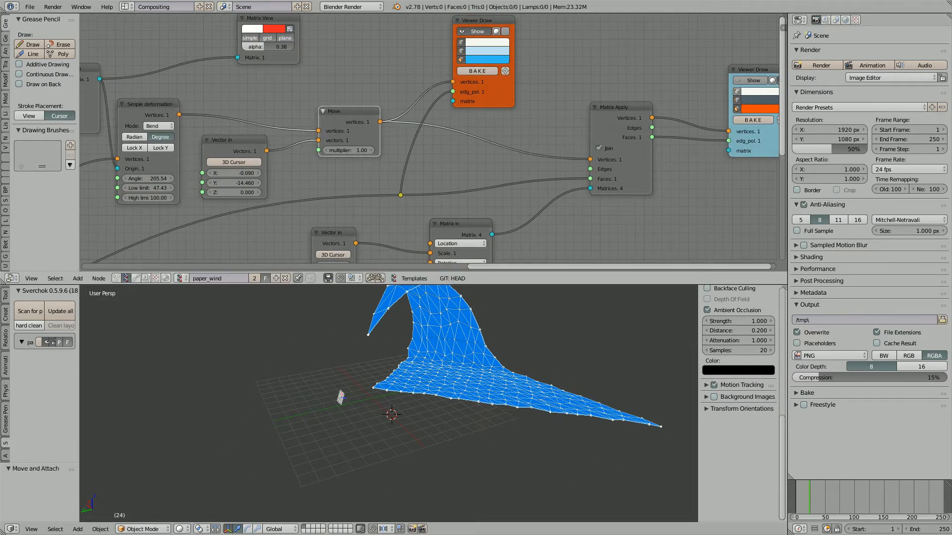
{"action": "middle_click_drag", "start_coordinate": [350, 111], "coordinate": [378, 116]}
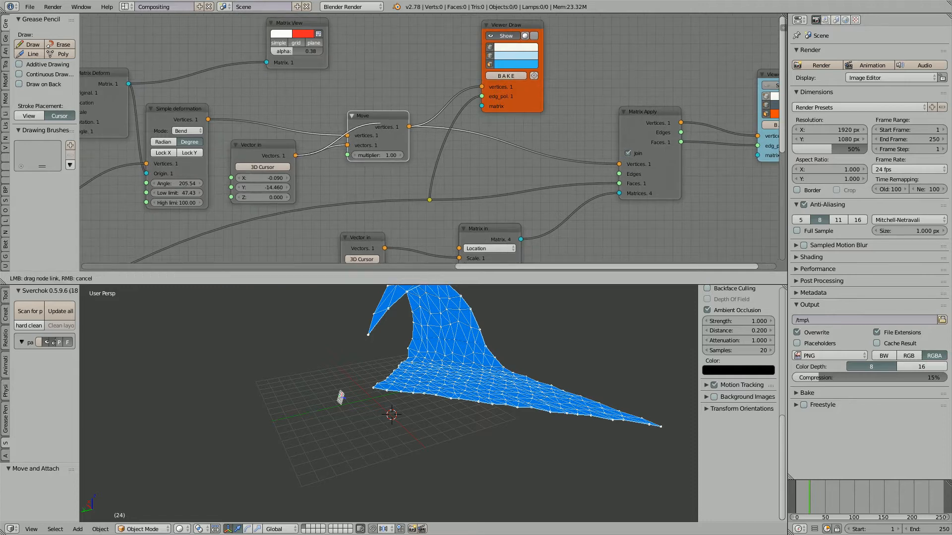
{"action": "left_click_drag", "start_coordinate": [208, 119], "coordinate": [301, 96]}
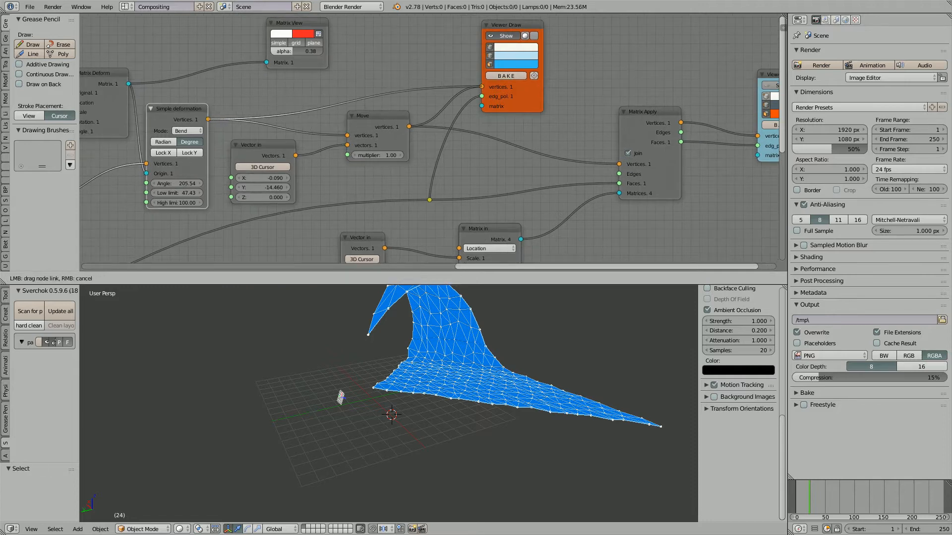
{"action": "left_click_drag", "start_coordinate": [480, 87], "coordinate": [481, 86]}
{"action": "mouse_move", "coordinate": [377, 396]}
{"action": "middle_mouse_down"}
{"action": "mouse_move", "coordinate": [265, 413]}
{"action": "mouse_move", "coordinate": [270, 401]}
{"action": "mouse_move", "coordinate": [233, 393]}
{"action": "mouse_move", "coordinate": [222, 377]}
{"action": "mouse_move", "coordinate": [213, 392]}
{"action": "mouse_move", "coordinate": [342, 422]}
{"action": "mouse_move", "coordinate": [602, 395]}
{"action": "middle_mouse_up"}
{"action": "scroll", "coordinate": [317, 404], "scroll_direction": "up", "scroll_amount": 3}
{"action": "scroll", "coordinate": [270, 401], "scroll_direction": "up", "scroll_amount": 2}
{"action": "scroll", "coordinate": [447, 396], "scroll_direction": "down", "scroll_amount": 4}
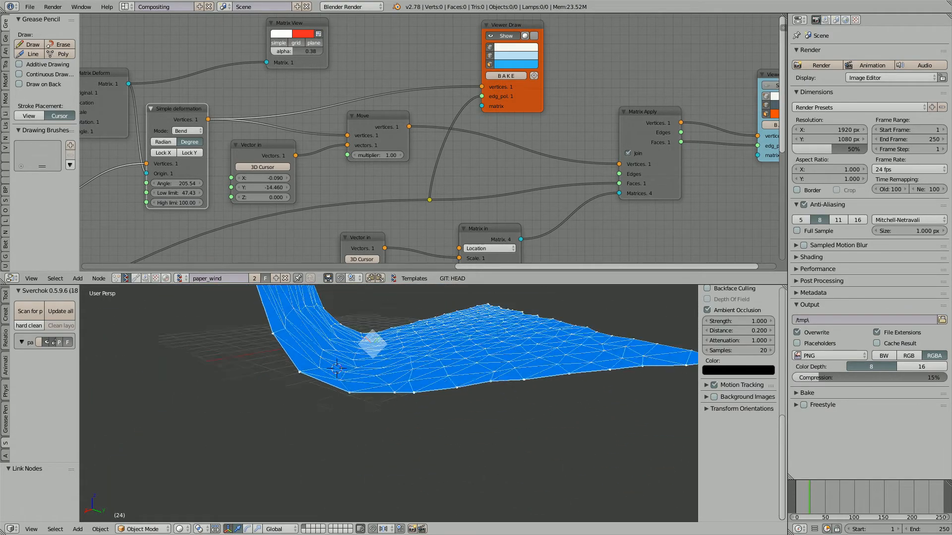
{"action": "middle_click_drag", "start_coordinate": [446, 397], "coordinate": [248, 436]}
Move the 90.0 float node slightly higher, clear of the link from Vector in to Matrix Deform.
{"action": "scroll", "coordinate": [397, 149], "scroll_direction": "down", "scroll_amount": 2}
{"action": "middle_click_drag", "start_coordinate": [397, 149], "coordinate": [570, 155]}
{"action": "scroll", "coordinate": [486, 163], "scroll_direction": "down", "scroll_amount": 2}
{"action": "middle_click_drag", "start_coordinate": [357, 156], "coordinate": [491, 158]}
{"action": "scroll", "coordinate": [425, 136], "scroll_direction": "up", "scroll_amount": 6}
{"action": "scroll", "coordinate": [456, 146], "scroll_direction": "down", "scroll_amount": 3}
{"action": "left_click_drag", "start_coordinate": [386, 70], "coordinate": [385, 47]}
{"action": "scroll", "coordinate": [384, 47], "scroll_direction": "up", "scroll_amount": 1}
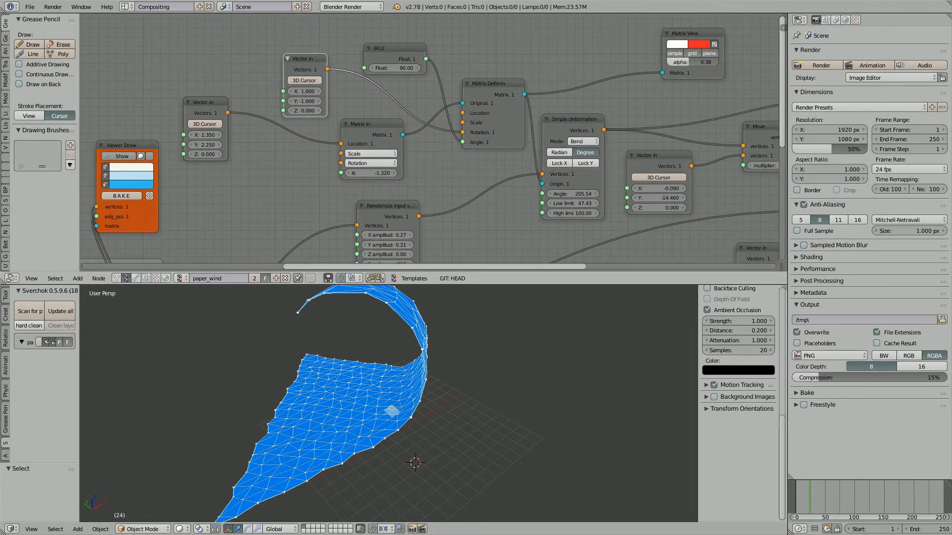
{"action": "scroll", "coordinate": [290, 61], "scroll_direction": "up", "scroll_amount": 2}
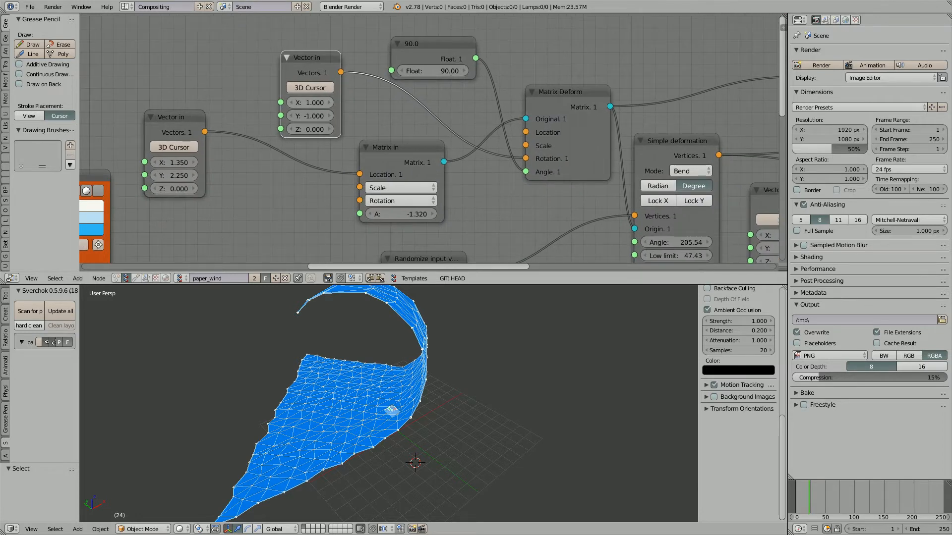
{"action": "scroll", "coordinate": [317, 118], "scroll_direction": "down", "scroll_amount": 2}
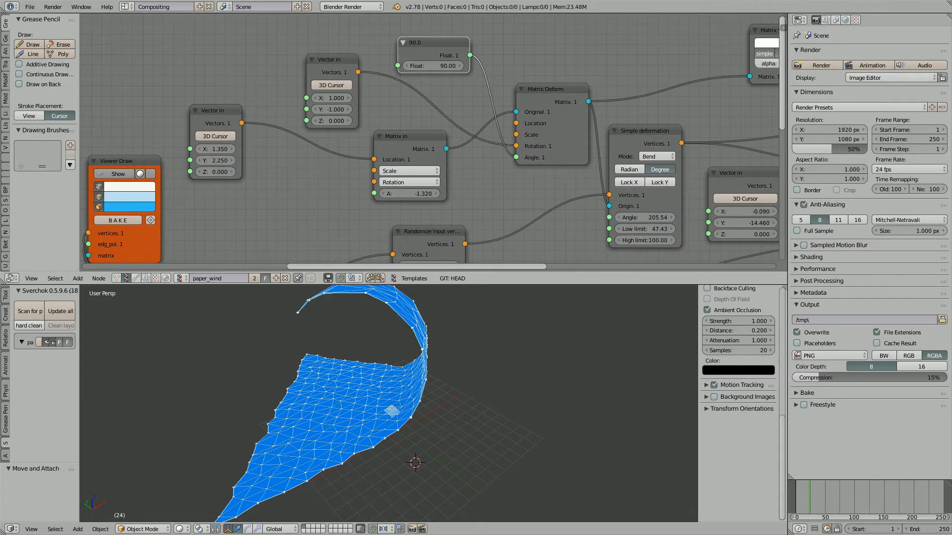
{"action": "scroll", "coordinate": [364, 108], "scroll_direction": "down", "scroll_amount": 2}
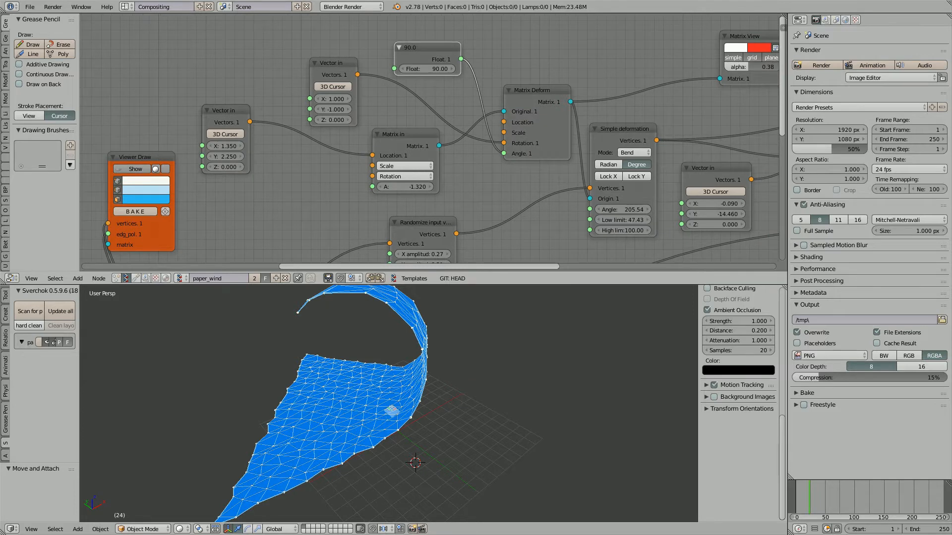
Turn off the display of the Viewer Draw connected to Simple deformation and shift that node slightly toward Move.
{"action": "scroll", "coordinate": [389, 403], "scroll_direction": "down", "scroll_amount": 3}
{"action": "middle_click_drag", "start_coordinate": [619, 174], "coordinate": [160, 111]}
{"action": "mouse_move", "coordinate": [496, 124]}
{"action": "middle_mouse_down"}
{"action": "mouse_move", "coordinate": [372, 112]}
{"action": "mouse_move", "coordinate": [330, 179]}
{"action": "middle_mouse_up"}
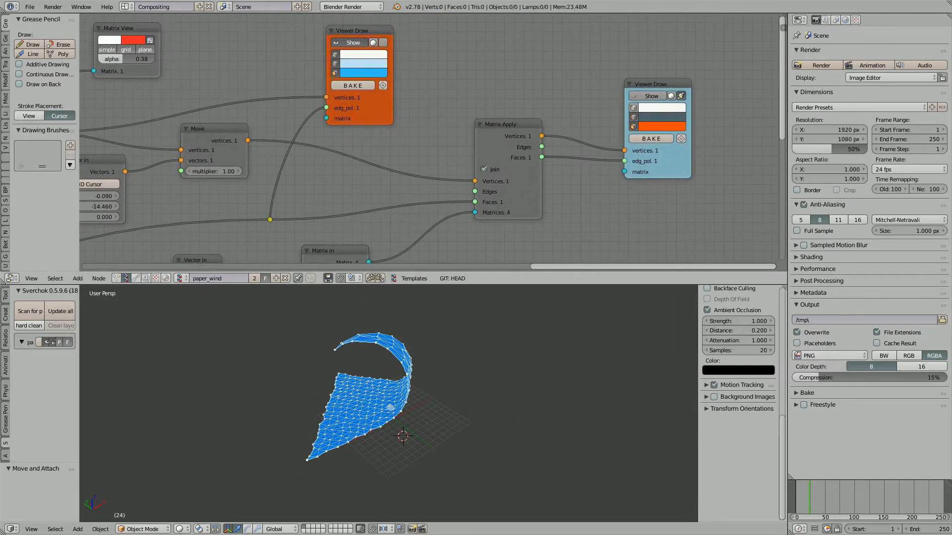
{"action": "left_click", "coordinate": [350, 43]}
{"action": "left_click", "coordinate": [350, 43]}
{"action": "left_click", "coordinate": [349, 43]}
{"action": "left_click_drag", "start_coordinate": [355, 30], "coordinate": [338, 27]}
Move Matrix Apply slightly lower and turn on the display of the Viewer Draw connected to it.
{"action": "middle_click_drag", "start_coordinate": [347, 158], "coordinate": [374, 98]}
{"action": "scroll", "coordinate": [374, 97], "scroll_direction": "down", "scroll_amount": 2}
{"action": "left_click_drag", "start_coordinate": [518, 92], "coordinate": [523, 103]}
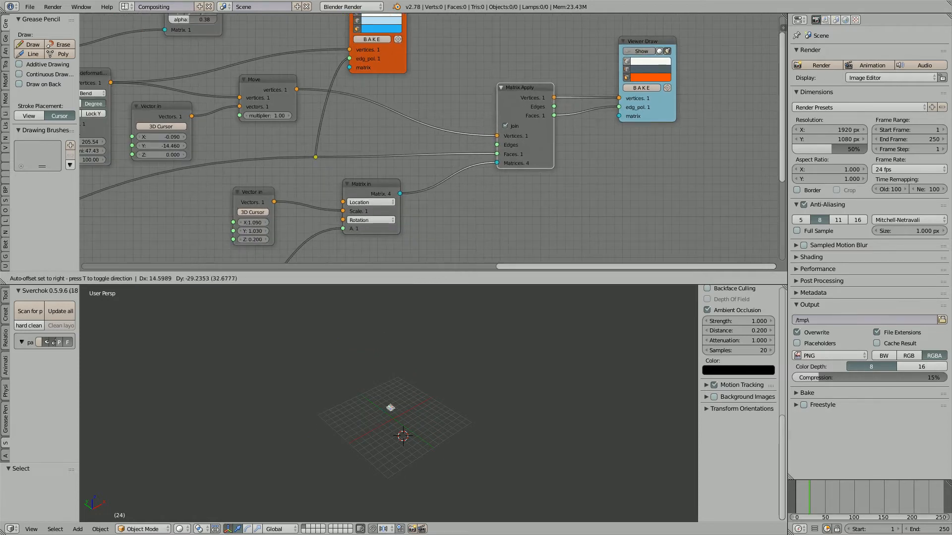
{"action": "mouse_move", "coordinate": [523, 102]}
{"action": "middle_mouse_down"}
{"action": "mouse_move", "coordinate": [579, 66]}
{"action": "mouse_move", "coordinate": [492, 102]}
{"action": "middle_mouse_up"}
{"action": "left_click", "coordinate": [610, 50]}
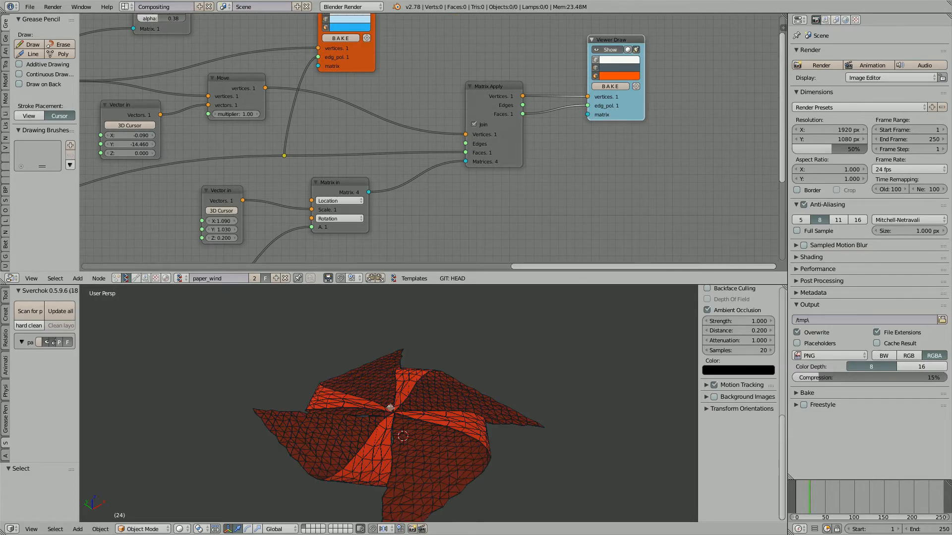
{"action": "middle_click_drag", "start_coordinate": [396, 427], "coordinate": [463, 426]}
{"action": "scroll", "coordinate": [480, 421], "scroll_direction": "down", "scroll_amount": 2}
{"action": "scroll", "coordinate": [481, 421], "scroll_direction": "up", "scroll_amount": 3}
Raise the integer that feeds the DIV and Range Float nodes to 7 blades.
{"action": "middle_click_drag", "start_coordinate": [396, 199], "coordinate": [620, 137]}
{"action": "scroll", "coordinate": [620, 136], "scroll_direction": "down", "scroll_amount": 3}
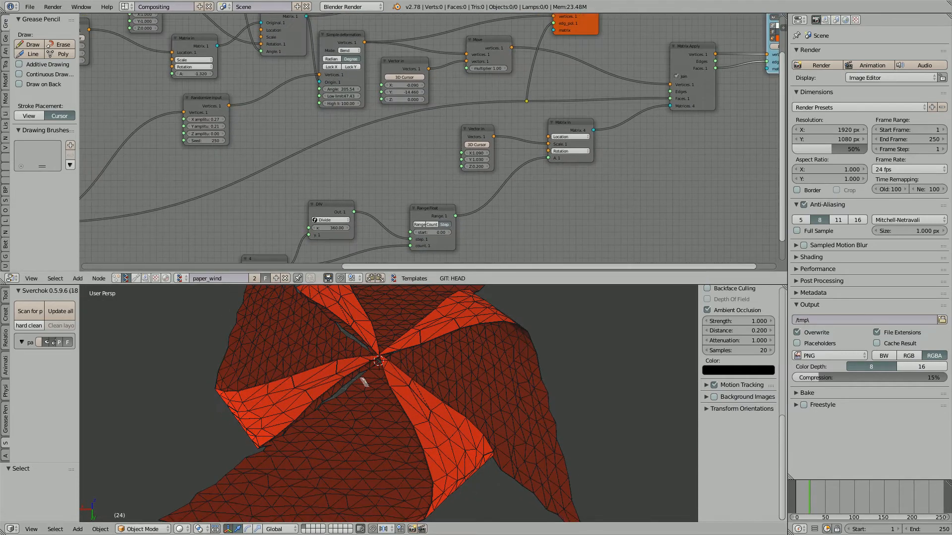
{"action": "middle_click_drag", "start_coordinate": [495, 199], "coordinate": [594, 92]}
{"action": "scroll", "coordinate": [570, 126], "scroll_direction": "up", "scroll_amount": 4}
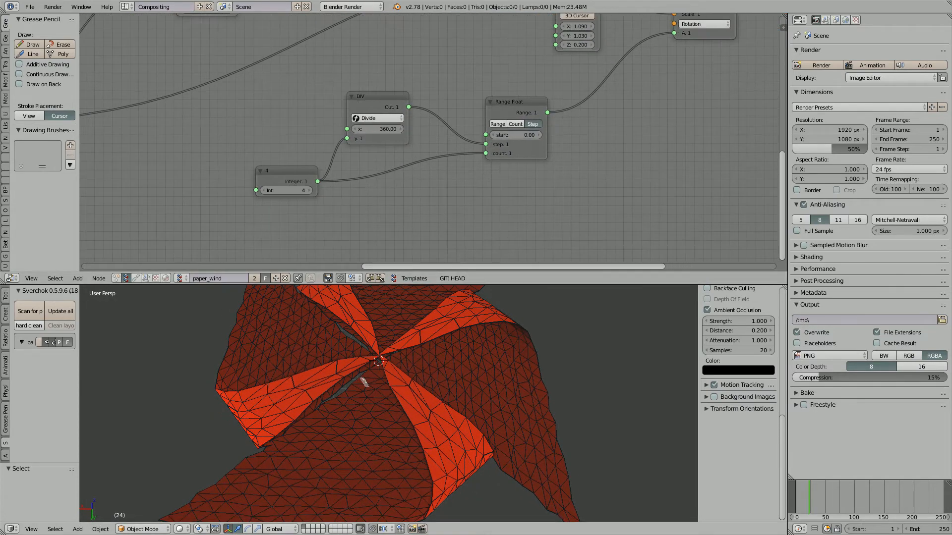
{"action": "middle_click_drag", "start_coordinate": [446, 431], "coordinate": [424, 406]}
{"action": "scroll", "coordinate": [280, 192], "scroll_direction": "up", "scroll_amount": 1}
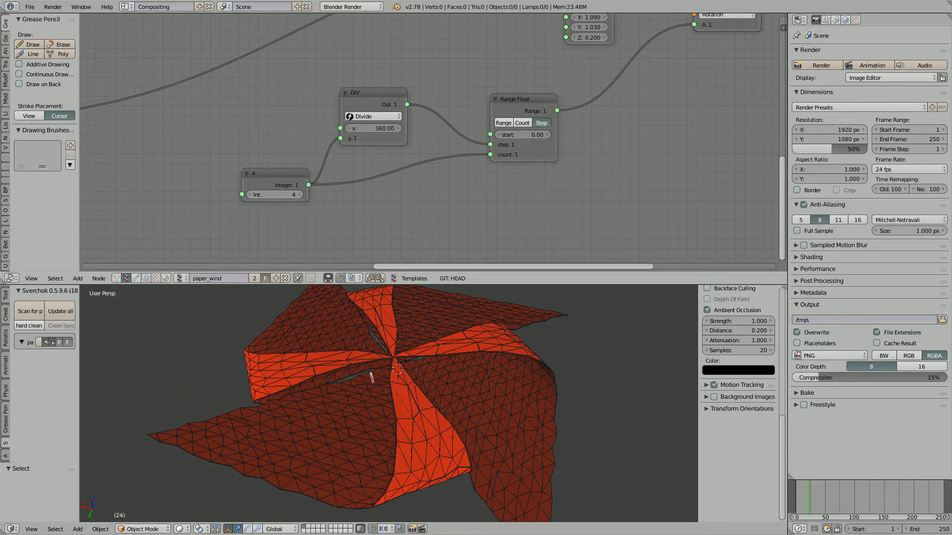
{"action": "left_click", "coordinate": [300, 194]}
{"action": "left_click", "coordinate": [299, 194]}
{"action": "left_click", "coordinate": [300, 195]}
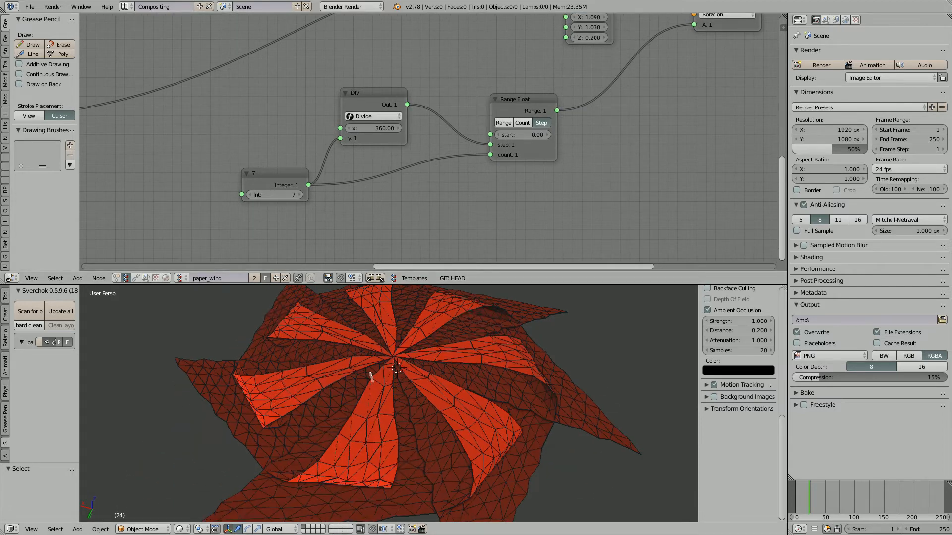
Increase the blade count integer to 8 and inspect the pinwheel from above.
{"action": "middle_click_drag", "start_coordinate": [342, 362], "coordinate": [397, 401]}
{"action": "left_click", "coordinate": [299, 195]}
{"action": "scroll", "coordinate": [356, 367], "scroll_direction": "down", "scroll_amount": 4}
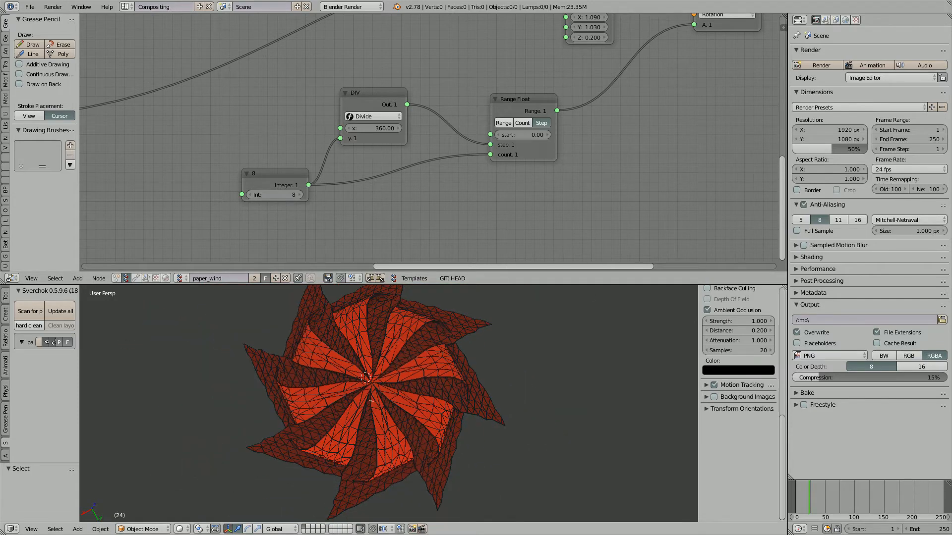
{"action": "middle_click_drag", "start_coordinate": [347, 366], "coordinate": [362, 419]}
{"action": "scroll", "coordinate": [367, 418], "scroll_direction": "up", "scroll_amount": 2}
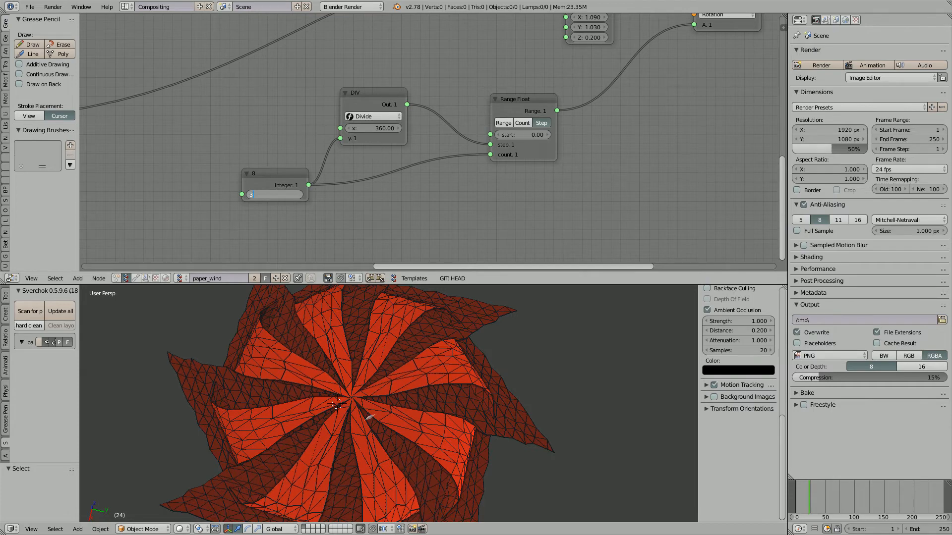
Set the blade count integer back to 4.
{"action": "key", "text": "Return"}
{"action": "mouse_move", "coordinate": [392, 371]}
{"action": "middle_mouse_down"}
{"action": "mouse_move", "coordinate": [332, 384]}
{"action": "mouse_move", "coordinate": [399, 374]}
{"action": "middle_mouse_up"}
{"action": "scroll", "coordinate": [332, 384], "scroll_direction": "down", "scroll_amount": 1}
{"action": "left_click", "coordinate": [299, 195]}
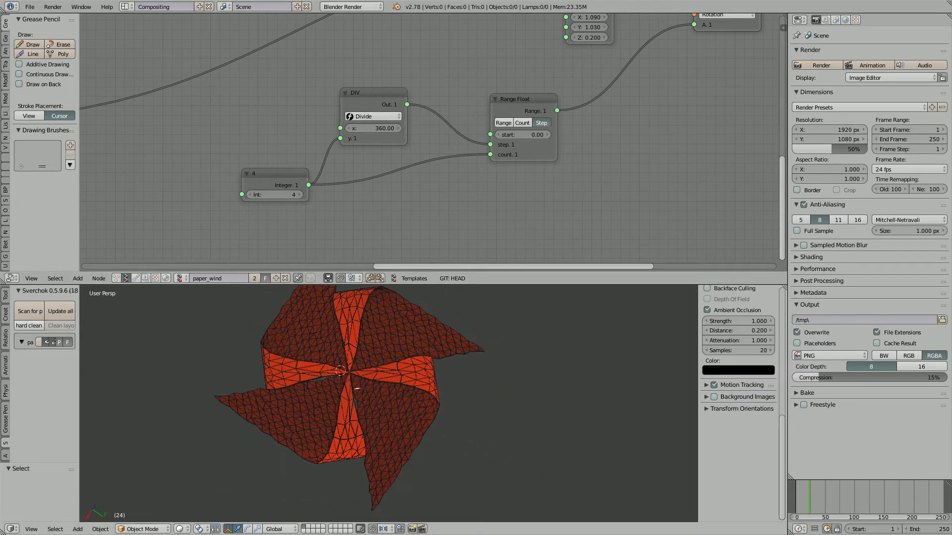
{"action": "middle_click_drag", "start_coordinate": [619, 55], "coordinate": [84, 257]}
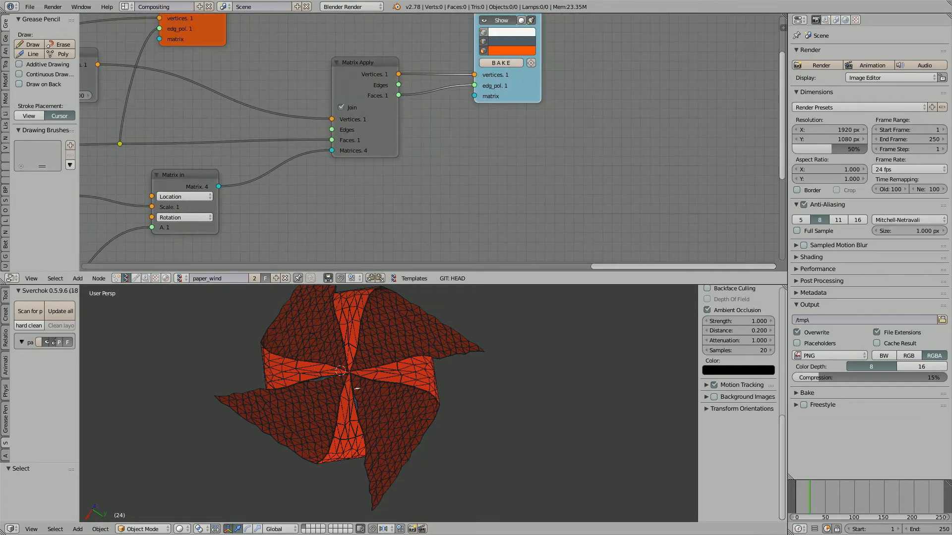
Bake the pinwheel to a mesh object, move it beside the node preview and rotate it about the global Z axis.
{"action": "left_click", "coordinate": [53, 342]}
{"action": "left_click", "coordinate": [560, 377]}
{"action": "middle_click_drag", "start_coordinate": [560, 377], "coordinate": [617, 434]}
{"action": "key", "text": "Escape"}
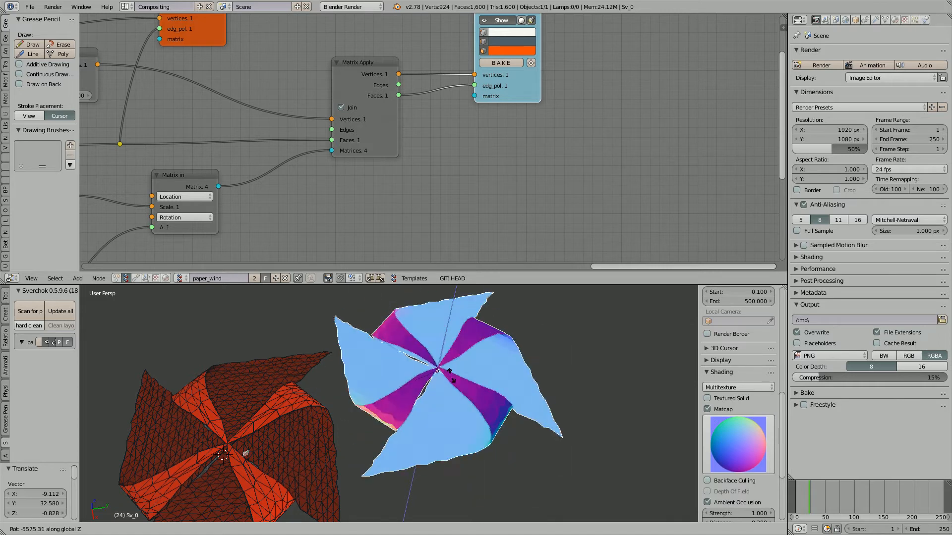
{"action": "left_click", "coordinate": [447, 394]}
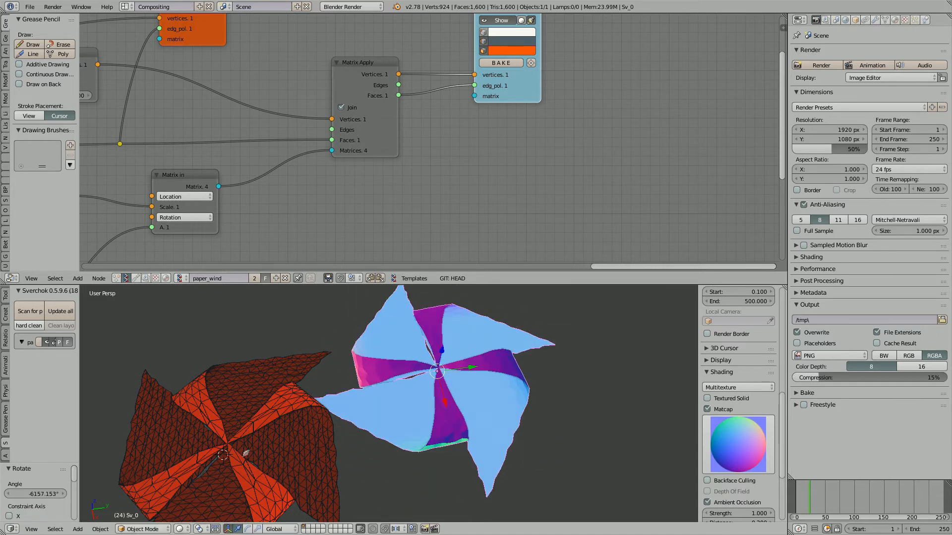
Delete the baked pinwheel mesh object.
{"action": "middle_click_drag", "start_coordinate": [448, 394], "coordinate": [517, 415]}
{"action": "key", "text": "x"}
{"action": "key", "text": "Return"}
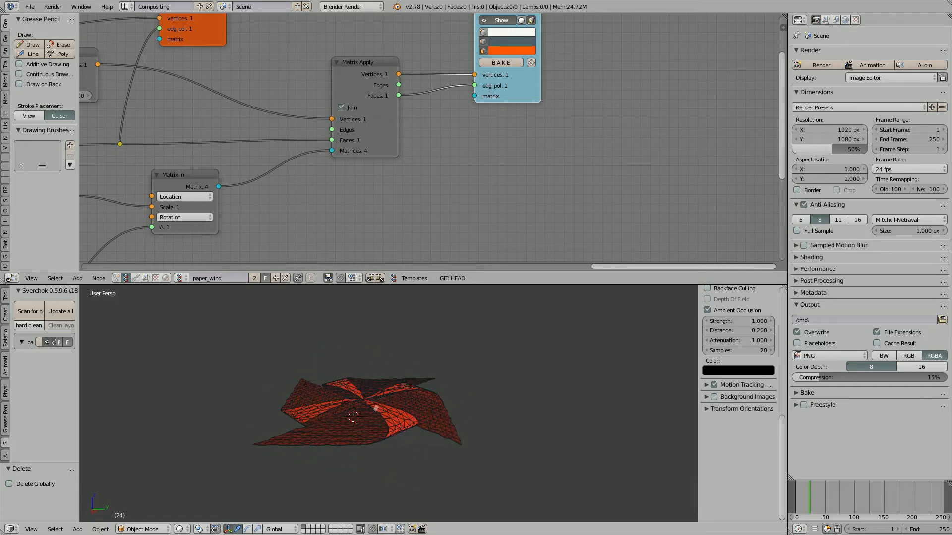
Examine the pinwheel edge-on and from above, together with the Vector In node that feeds the Matrix In scale.
{"action": "middle_click_drag", "start_coordinate": [517, 415], "coordinate": [523, 406]}
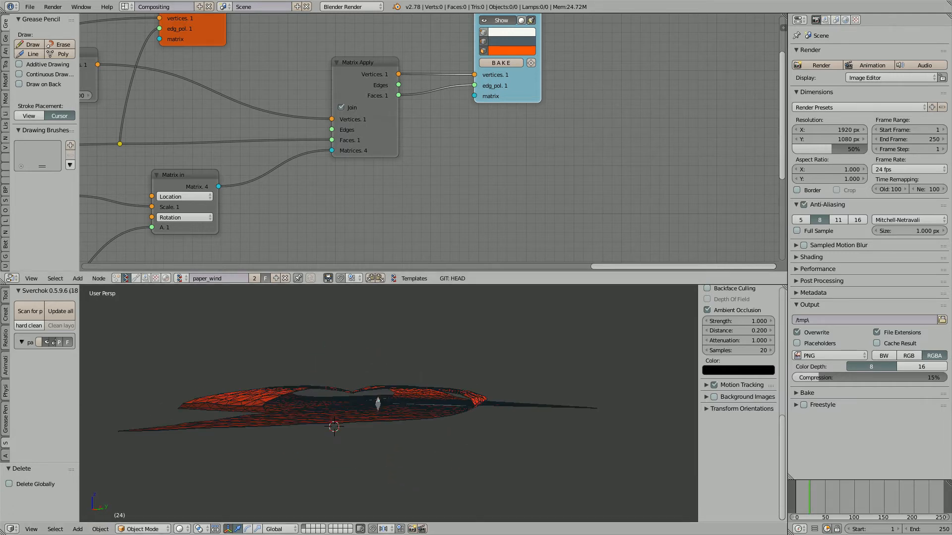
{"action": "middle_click_drag", "start_coordinate": [256, 183], "coordinate": [431, 139]}
{"action": "scroll", "coordinate": [431, 139], "scroll_direction": "up", "scroll_amount": 1}
{"action": "middle_click_drag", "start_coordinate": [204, 190], "coordinate": [307, 198]}
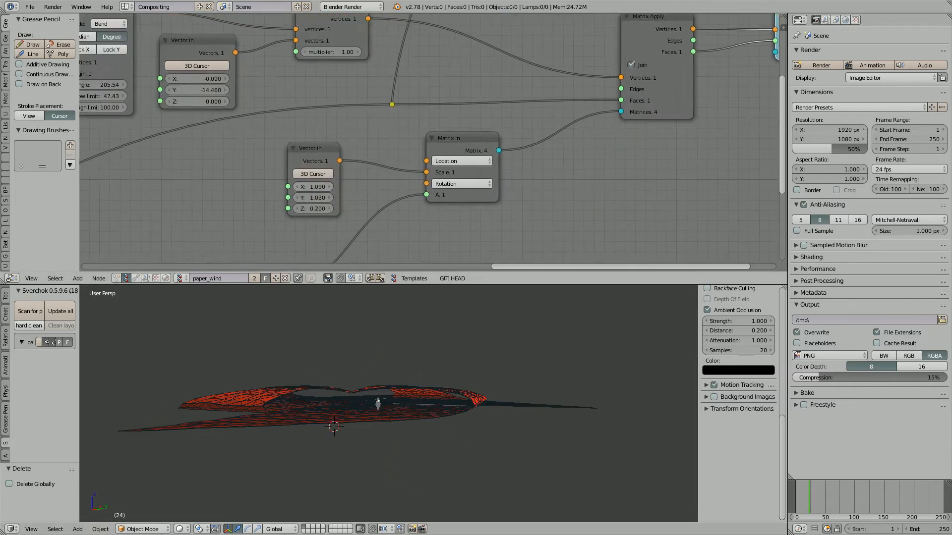
{"action": "scroll", "coordinate": [307, 201], "scroll_direction": "up", "scroll_amount": 1}
{"action": "mouse_move", "coordinate": [386, 399]}
{"action": "middle_mouse_down"}
{"action": "mouse_move", "coordinate": [389, 410]}
{"action": "mouse_move", "coordinate": [364, 411]}
{"action": "mouse_move", "coordinate": [357, 401]}
{"action": "mouse_move", "coordinate": [388, 402]}
{"action": "mouse_move", "coordinate": [414, 421]}
{"action": "mouse_move", "coordinate": [397, 434]}
{"action": "mouse_move", "coordinate": [369, 386]}
{"action": "mouse_move", "coordinate": [377, 395]}
{"action": "middle_mouse_up"}
{"action": "scroll", "coordinate": [429, 144], "scroll_direction": "down", "scroll_amount": 6}
{"action": "middle_click_drag", "start_coordinate": [429, 143], "coordinate": [489, 168]}
{"action": "middle_click_drag", "start_coordinate": [366, 389], "coordinate": [376, 385]}
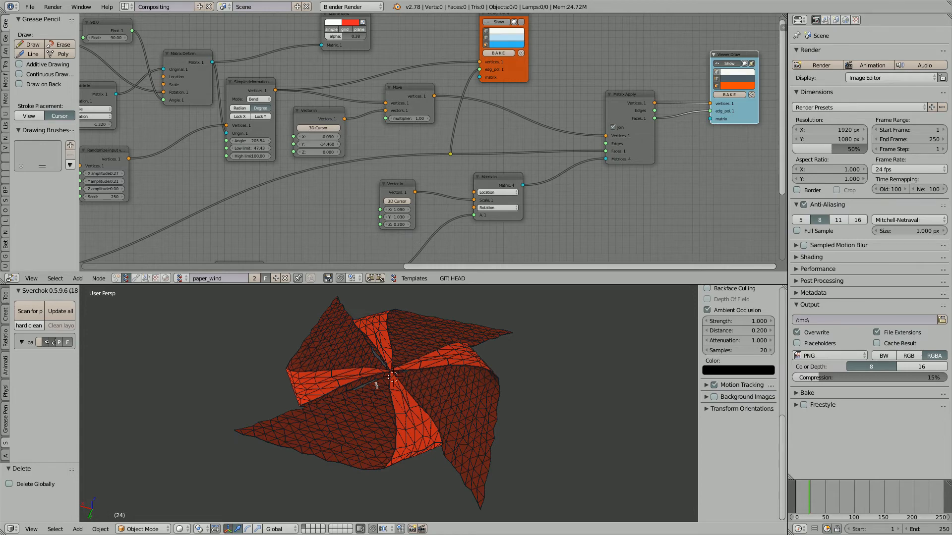
Set the Z value of the Vector In node feeding the Matrix In scale to 1.
{"action": "scroll", "coordinate": [367, 374], "scroll_direction": "up", "scroll_amount": 4}
{"action": "middle_click_drag", "start_coordinate": [361, 365], "coordinate": [357, 421]}
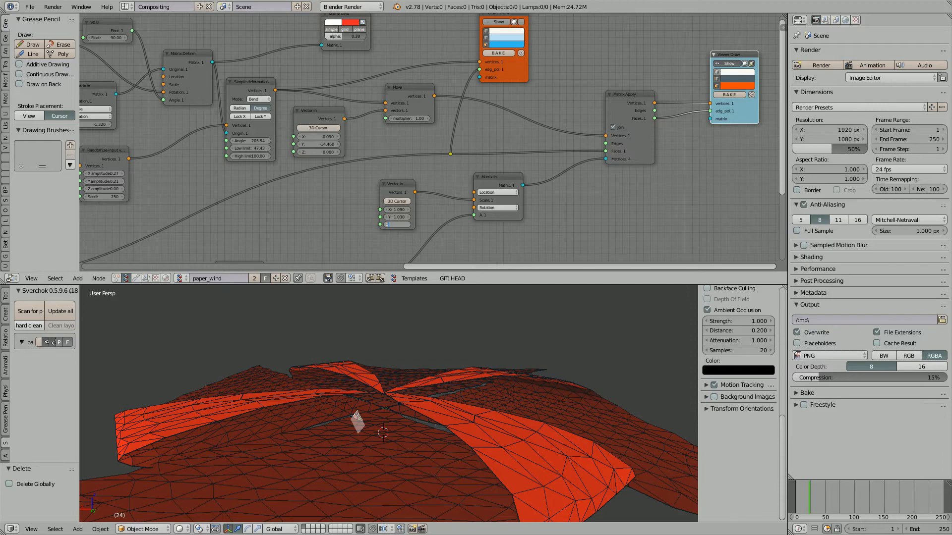
{"action": "key", "text": "Return"}
{"action": "scroll", "coordinate": [382, 397], "scroll_direction": "down", "scroll_amount": 5}
{"action": "middle_click_drag", "start_coordinate": [382, 397], "coordinate": [475, 438]}
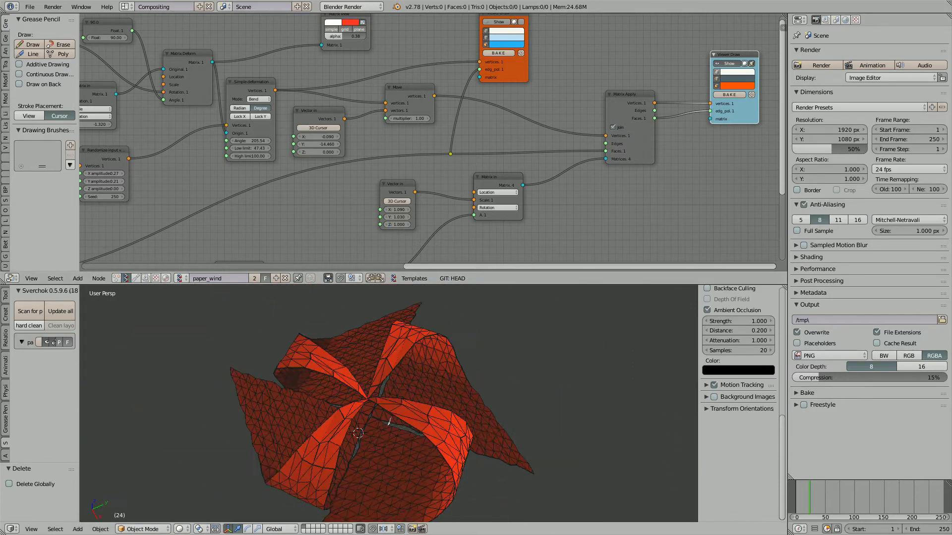
Set the Z value of the scale Vector In node back to 0.2 and check the flattened pinwheel from above.
{"action": "middle_click_drag", "start_coordinate": [389, 423], "coordinate": [397, 372]}
{"action": "scroll", "coordinate": [386, 392], "scroll_direction": "up", "scroll_amount": 3}
{"action": "scroll", "coordinate": [429, 144], "scroll_direction": "up", "scroll_amount": 4}
{"action": "middle_click_drag", "start_coordinate": [429, 158], "coordinate": [428, 96]}
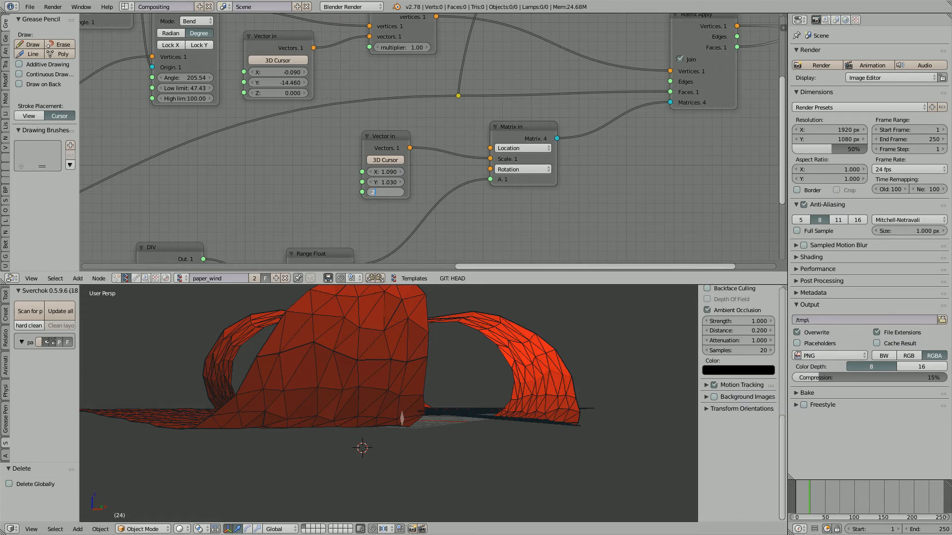
{"action": "key", "text": "Return"}
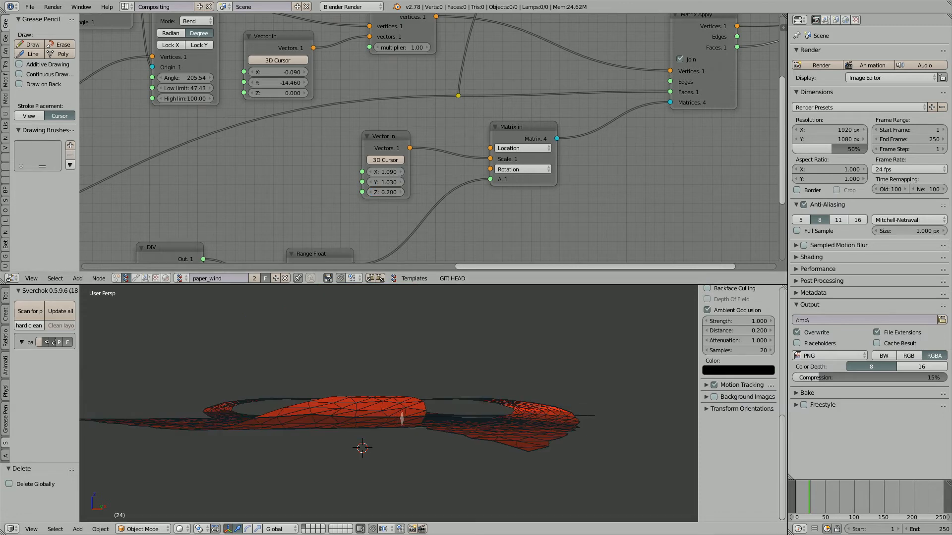
{"action": "middle_click_drag", "start_coordinate": [426, 367], "coordinate": [330, 456]}
{"action": "scroll", "coordinate": [369, 414], "scroll_direction": "down", "scroll_amount": 3}
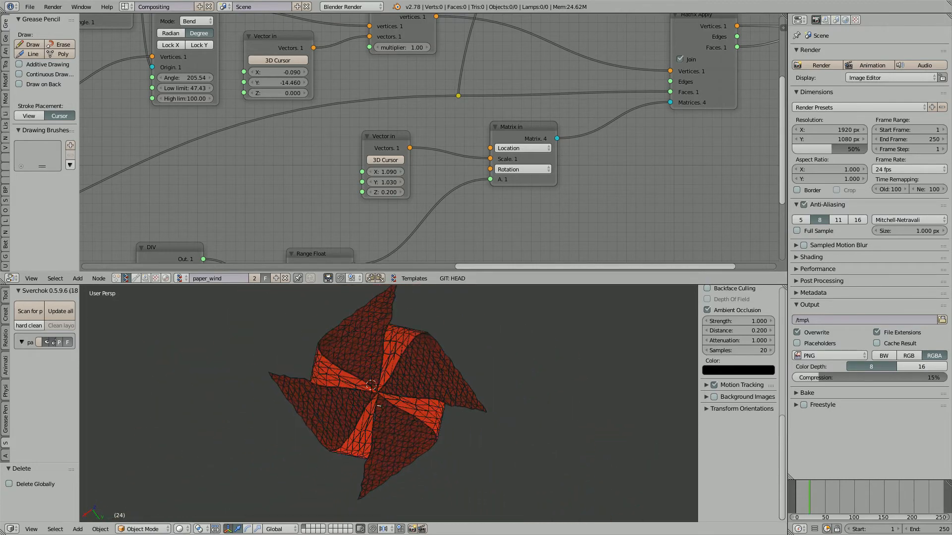
{"action": "middle_click_drag", "start_coordinate": [369, 414], "coordinate": [412, 397]}
Set the X, Y and Z amplitudes of the Randomize input vertices node to 0 and inspect the pinwheel.
{"action": "scroll", "coordinate": [476, 190], "scroll_direction": "down", "scroll_amount": 5}
{"action": "middle_click_drag", "start_coordinate": [317, 112], "coordinate": [426, 128]}
{"action": "scroll", "coordinate": [426, 126], "scroll_direction": "up", "scroll_amount": 10}
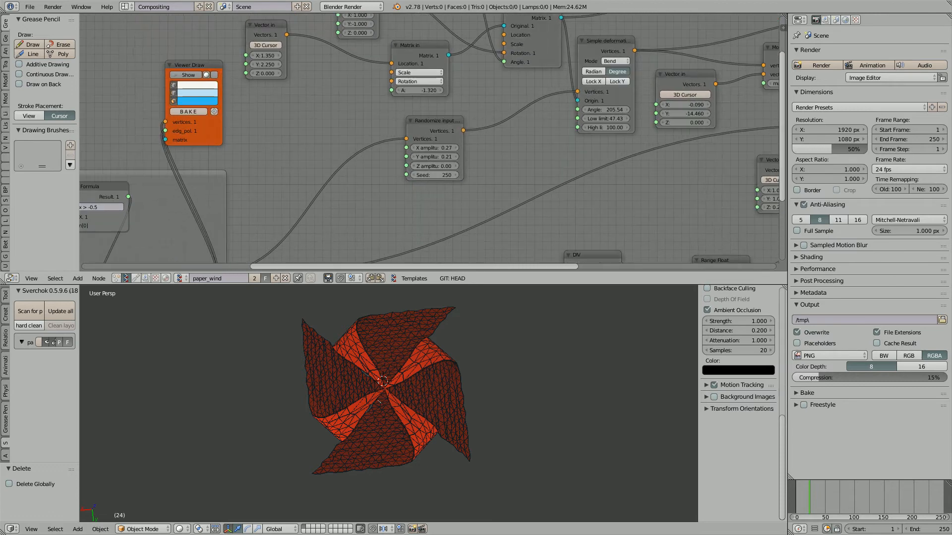
{"action": "left_click_drag", "start_coordinate": [436, 154], "coordinate": [437, 183]}
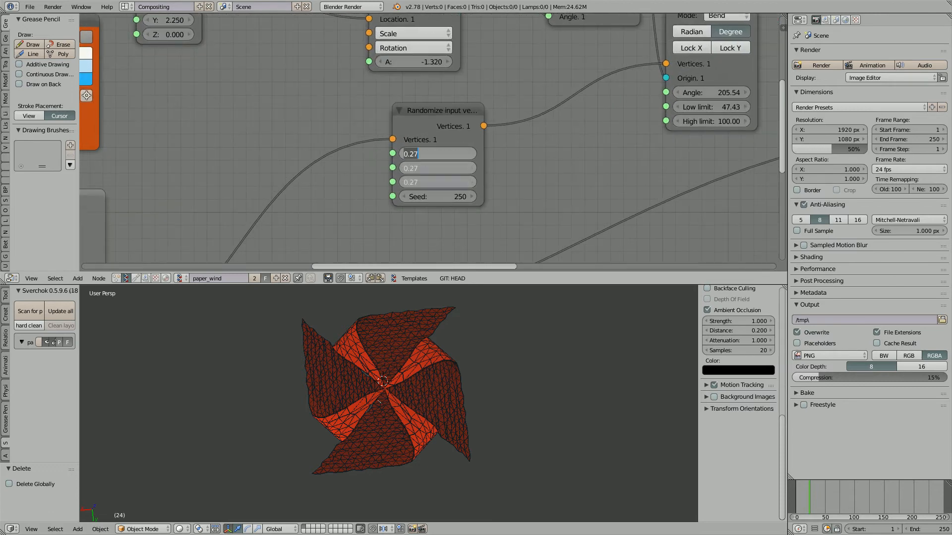
{"action": "type", "text": "0"}
{"action": "key", "text": "Return"}
{"action": "left_click", "coordinate": [469, 437]}
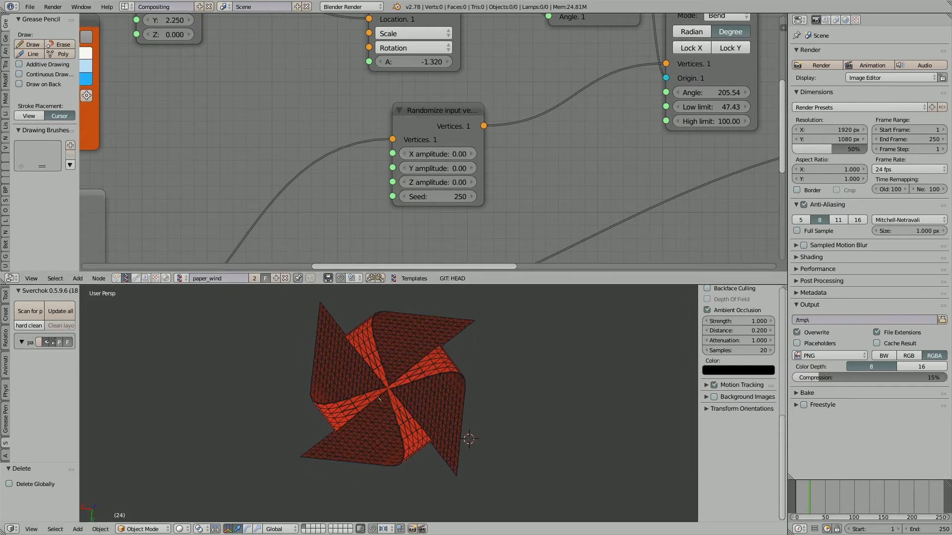
{"action": "scroll", "coordinate": [409, 437], "scroll_direction": "up", "scroll_amount": 1}
{"action": "middle_click_drag", "start_coordinate": [469, 438], "coordinate": [380, 438]}
{"action": "mouse_move", "coordinate": [388, 393]}
{"action": "middle_mouse_down"}
{"action": "mouse_move", "coordinate": [380, 395]}
{"action": "mouse_move", "coordinate": [394, 394]}
{"action": "middle_mouse_up"}
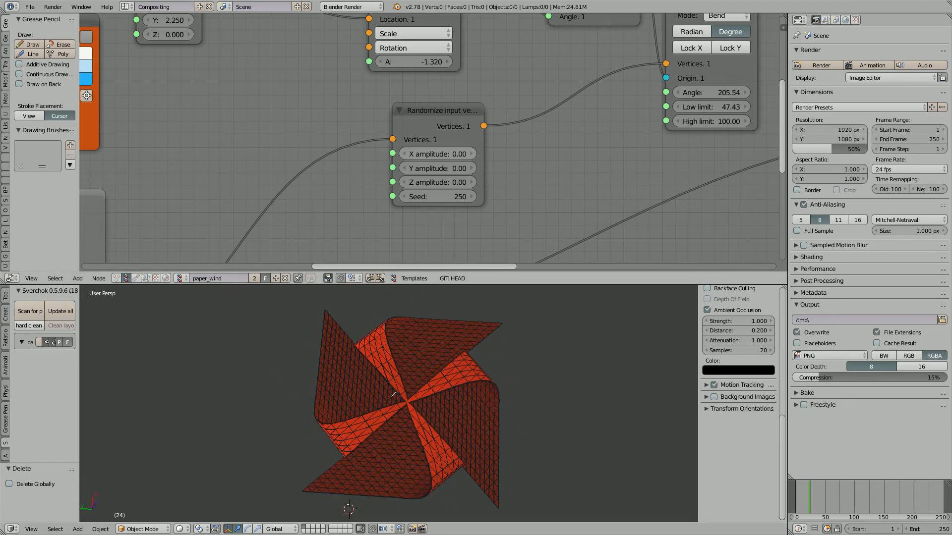
Set all three amplitudes of the Randomize input vertices node to 0.1.
{"action": "left_click_drag", "start_coordinate": [438, 168], "coordinate": [438, 183]}
{"action": "type", "text": "0.1"}
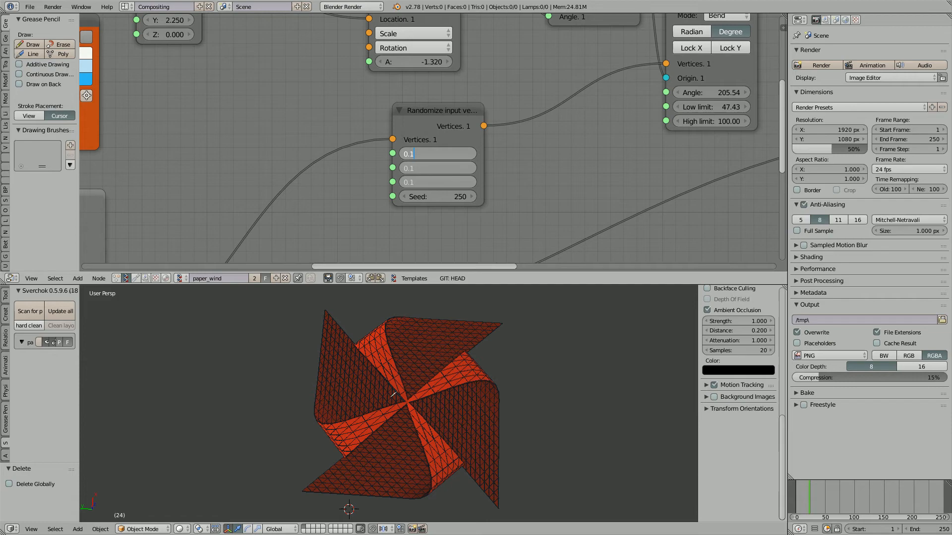
{"action": "key", "text": "Return"}
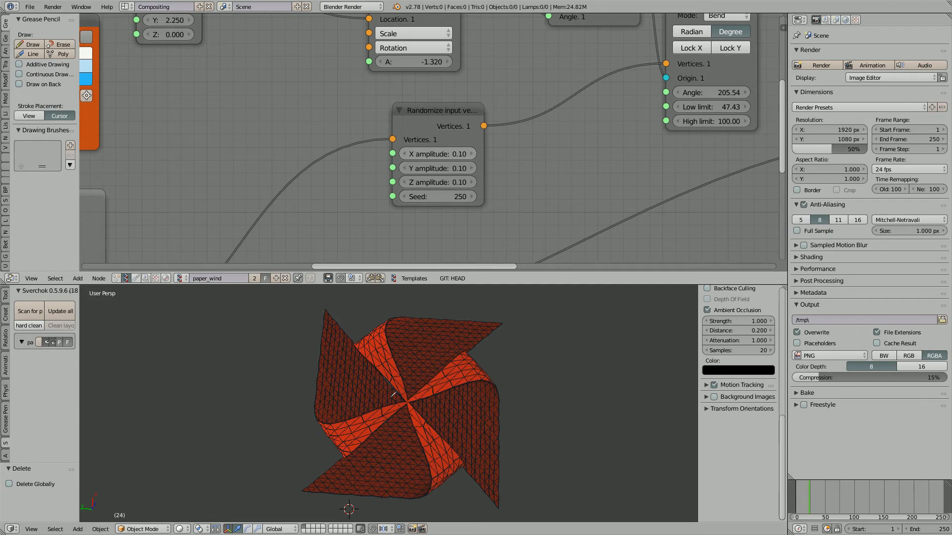
Raise the X, Y and Z amplitudes of the Randomize input vertices node to 0.22.
{"action": "left_click_drag", "start_coordinate": [438, 154], "coordinate": [438, 183]}
{"action": "type", "text": "0."}
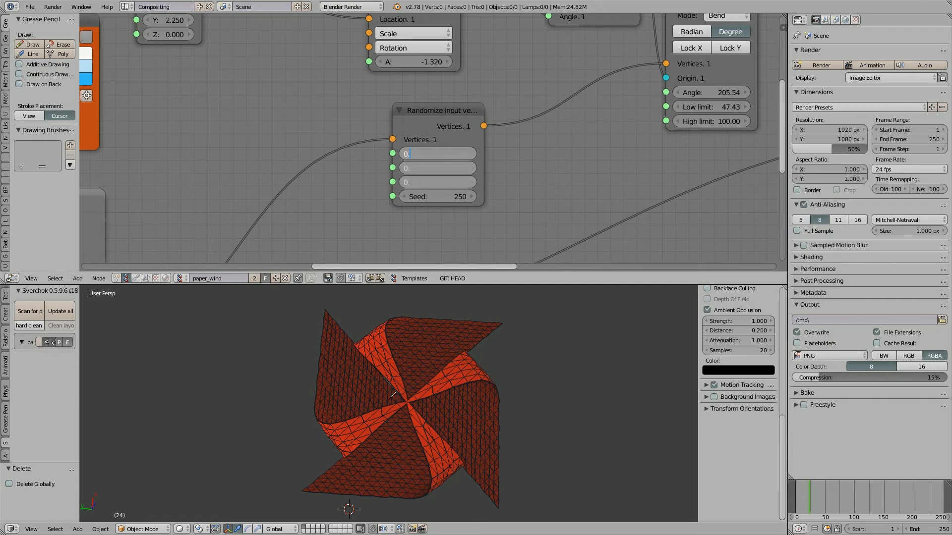
{"action": "type", "text": "22"}
{"action": "key", "text": "Return"}
{"action": "scroll", "coordinate": [395, 391], "scroll_direction": "up", "scroll_amount": 5}
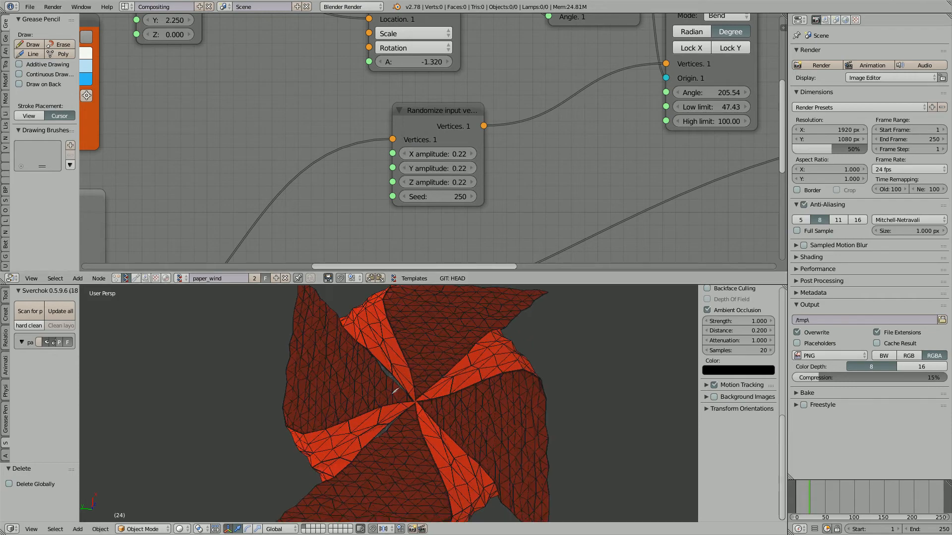
Examine the crumpled paper surface of the randomized pinwheel up close and from several angles.
{"action": "mouse_move", "coordinate": [400, 382]}
{"action": "middle_mouse_down"}
{"action": "mouse_move", "coordinate": [361, 431]}
{"action": "mouse_move", "coordinate": [374, 414]}
{"action": "mouse_move", "coordinate": [399, 411]}
{"action": "mouse_move", "coordinate": [342, 461]}
{"action": "mouse_move", "coordinate": [312, 446]}
{"action": "mouse_move", "coordinate": [342, 441]}
{"action": "mouse_move", "coordinate": [331, 429]}
{"action": "mouse_move", "coordinate": [381, 441]}
{"action": "mouse_move", "coordinate": [379, 413]}
{"action": "middle_mouse_up"}
{"action": "scroll", "coordinate": [386, 401], "scroll_direction": "down", "scroll_amount": 4}
{"action": "scroll", "coordinate": [337, 456], "scroll_direction": "down", "scroll_amount": 3}
{"action": "scroll", "coordinate": [342, 441], "scroll_direction": "up", "scroll_amount": 3}
{"action": "scroll", "coordinate": [347, 439], "scroll_direction": "down", "scroll_amount": 3}
{"action": "scroll", "coordinate": [347, 439], "scroll_direction": "up", "scroll_amount": 2}
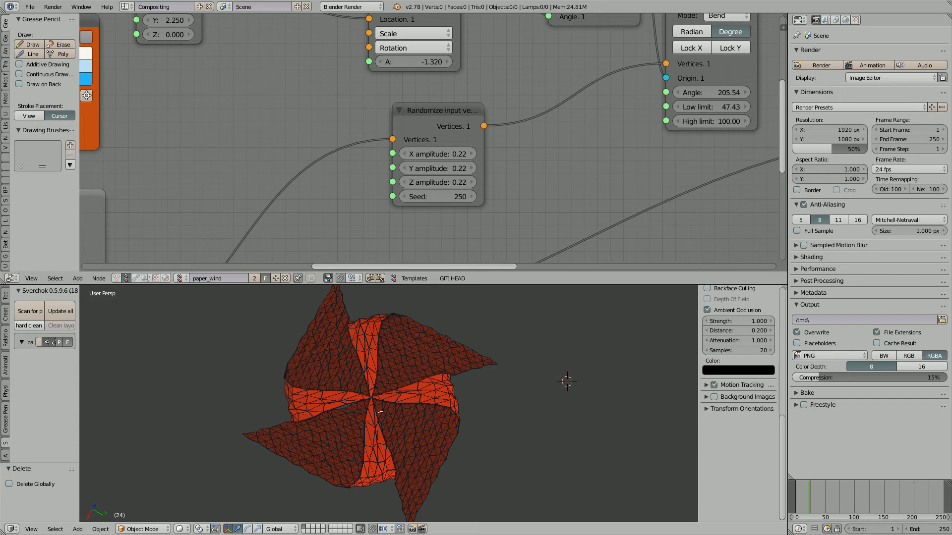
{"action": "mouse_move", "coordinate": [380, 413]}
{"action": "middle_mouse_down"}
{"action": "mouse_move", "coordinate": [368, 399]}
{"action": "mouse_move", "coordinate": [375, 416]}
{"action": "mouse_move", "coordinate": [367, 403]}
{"action": "mouse_move", "coordinate": [410, 416]}
{"action": "mouse_move", "coordinate": [400, 405]}
{"action": "mouse_move", "coordinate": [384, 415]}
{"action": "mouse_move", "coordinate": [466, 412]}
{"action": "mouse_move", "coordinate": [387, 415]}
{"action": "mouse_move", "coordinate": [402, 409]}
{"action": "mouse_move", "coordinate": [386, 407]}
{"action": "mouse_move", "coordinate": [389, 398]}
{"action": "middle_mouse_up"}
{"action": "scroll", "coordinate": [368, 400], "scroll_direction": "up", "scroll_amount": 2}
{"action": "scroll", "coordinate": [399, 405], "scroll_direction": "down", "scroll_amount": 2}
{"action": "scroll", "coordinate": [380, 409], "scroll_direction": "down", "scroll_amount": 1}
{"action": "scroll", "coordinate": [386, 415], "scroll_direction": "up", "scroll_amount": 2}
Review the complete paper_wind node tree alongside the finished four-blade pinwheel.
{"action": "scroll", "coordinate": [426, 153], "scroll_direction": "down", "scroll_amount": 11}
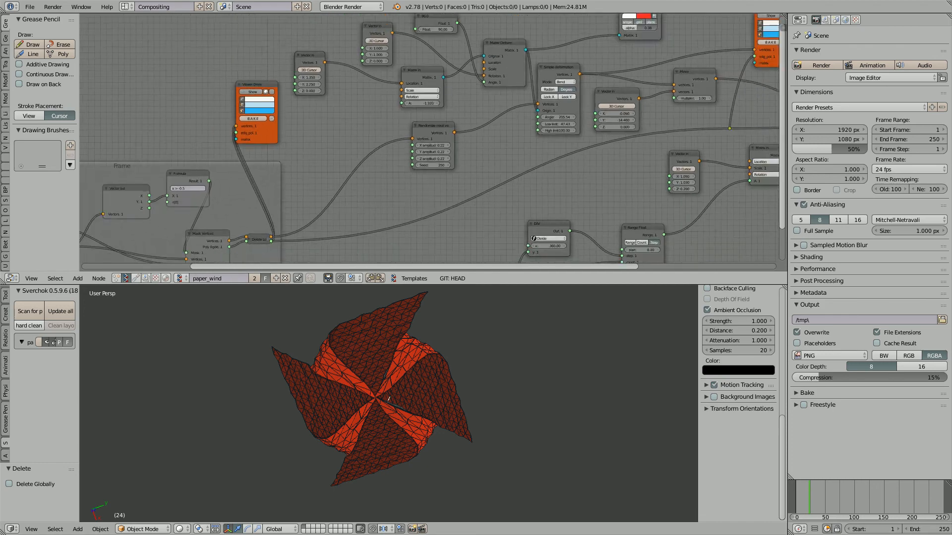
{"action": "mouse_move", "coordinate": [427, 154]}
{"action": "middle_mouse_down"}
{"action": "mouse_move", "coordinate": [472, 131]}
{"action": "mouse_move", "coordinate": [425, 143]}
{"action": "middle_mouse_up"}
{"action": "scroll", "coordinate": [471, 131], "scroll_direction": "down", "scroll_amount": 2}
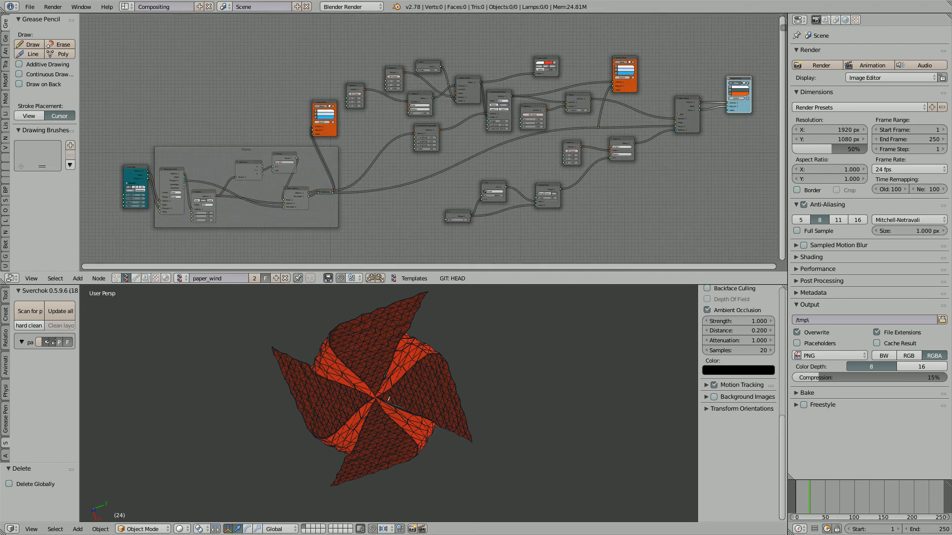
{"action": "mouse_move", "coordinate": [388, 399]}
{"action": "middle_mouse_down"}
{"action": "mouse_move", "coordinate": [382, 410]}
{"action": "mouse_move", "coordinate": [390, 401]}
{"action": "middle_mouse_up"}
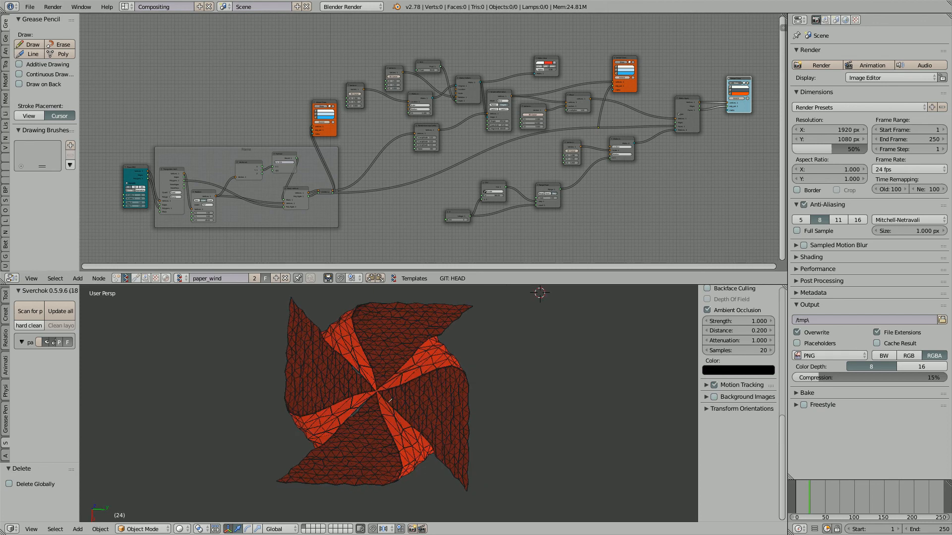
{"action": "middle_click_drag", "start_coordinate": [390, 401], "coordinate": [384, 403]}
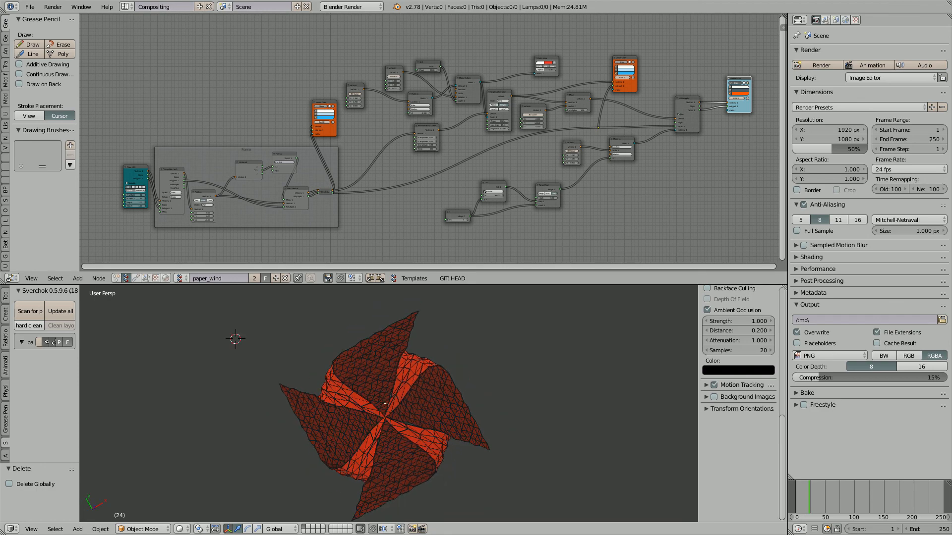